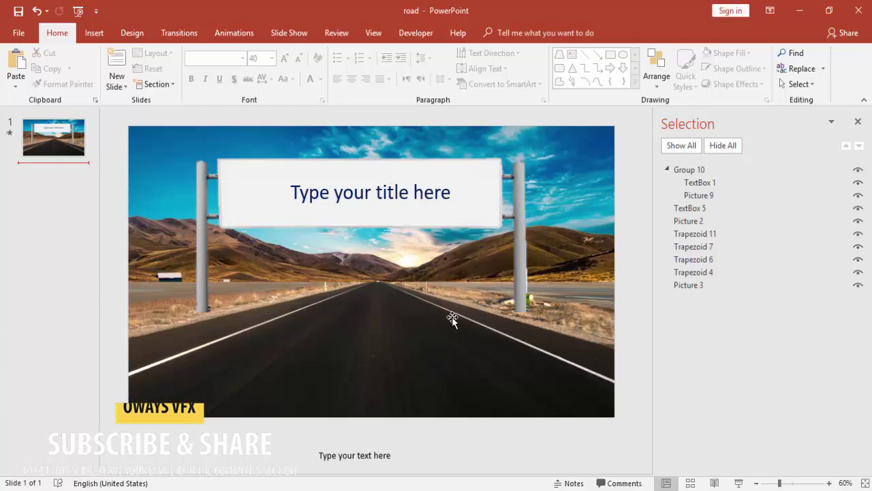
Shift slide 1's road, sky and billboard pictures to reveal their layering, then reposition the billboard.
left_click(401, 323)
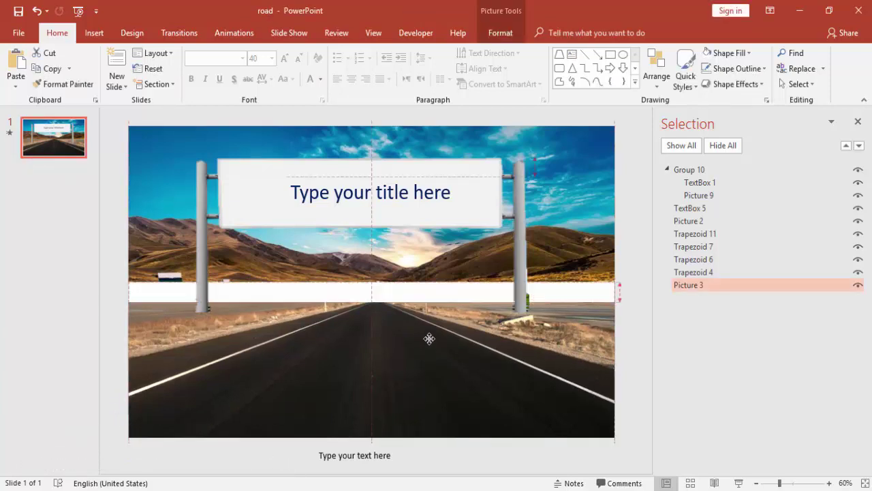
left_click_drag(428, 322, 430, 318)
left_click(565, 203)
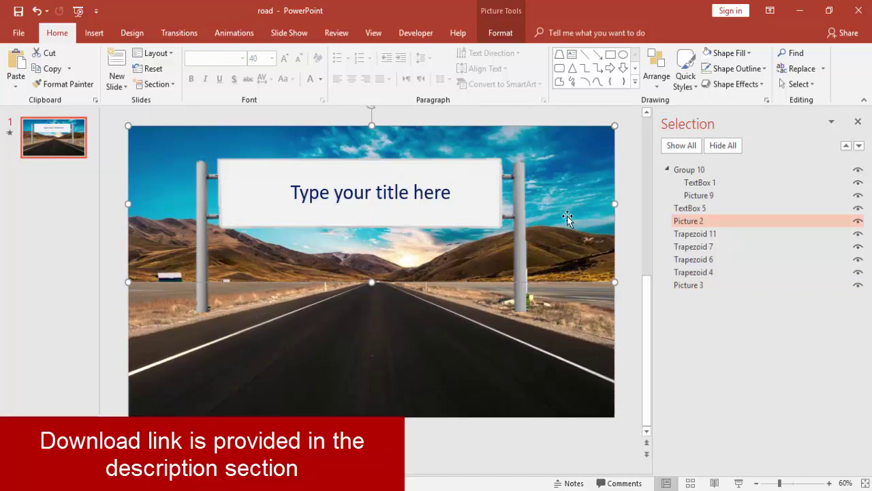
left_click_drag(567, 232, 567, 232)
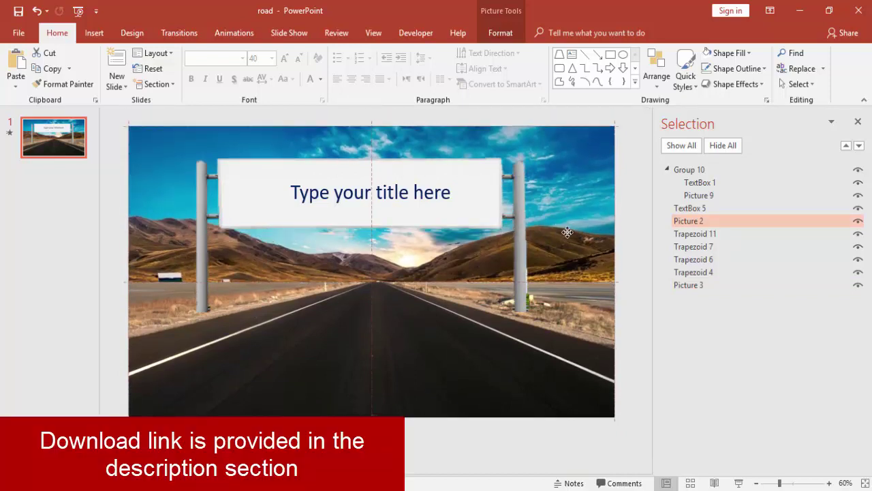
left_click(632, 249)
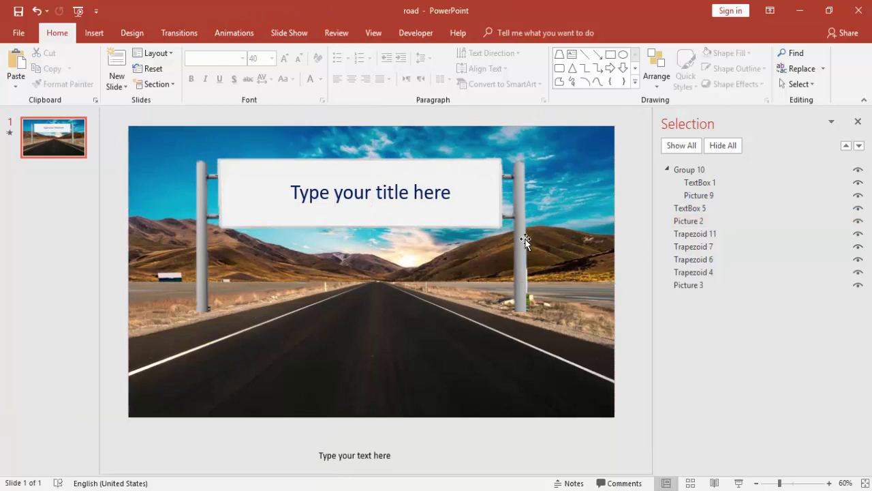
left_click(519, 222)
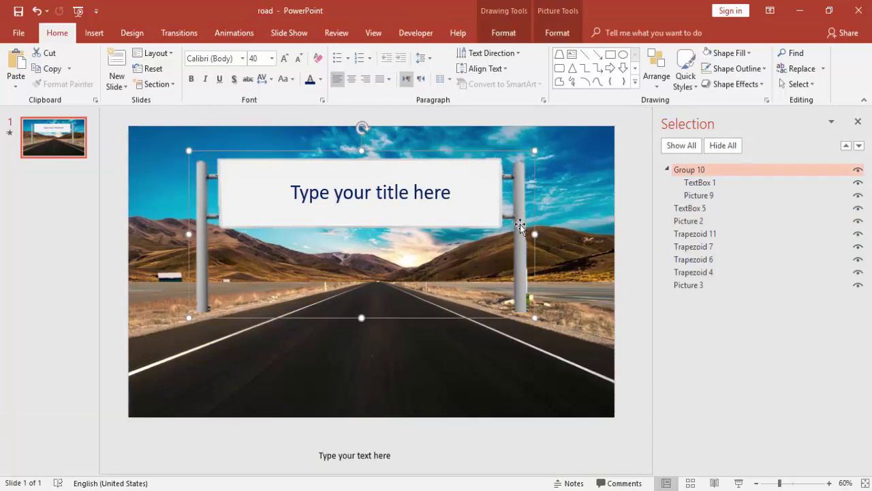
left_click_drag(519, 229, 517, 228)
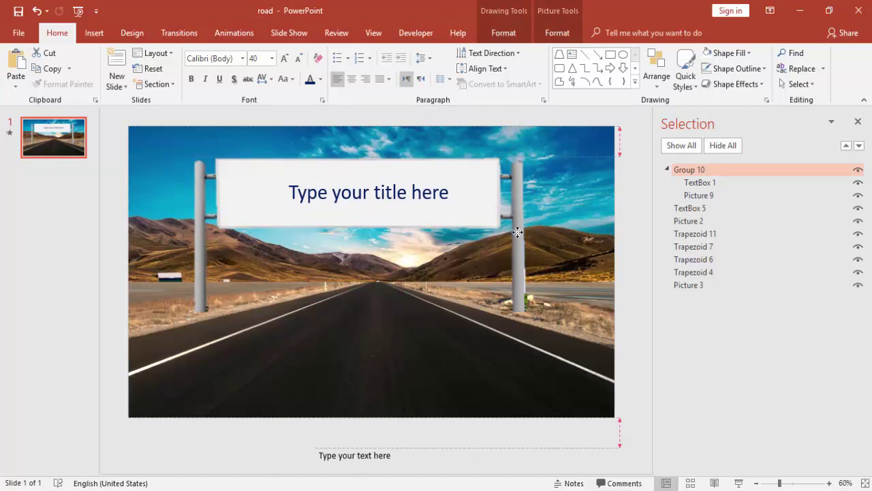
left_click_drag(518, 232, 519, 229)
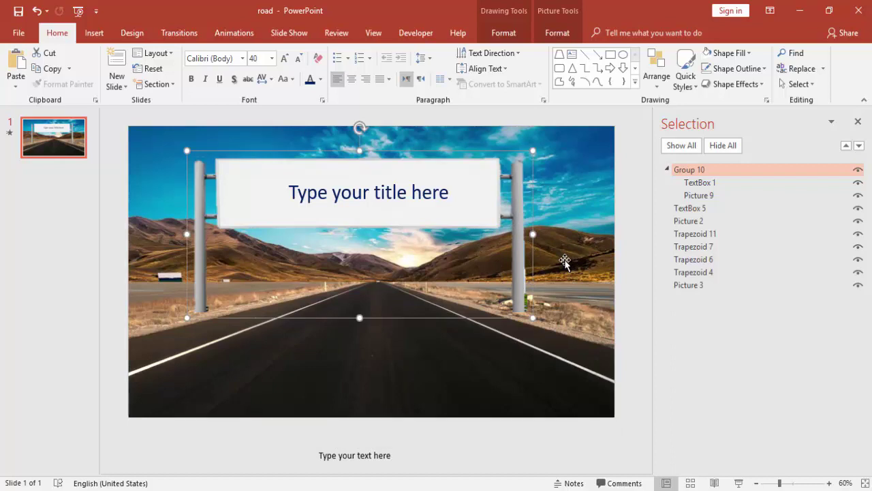
Add a blank slide and stretch the inserted road-and-mountains photo to fill it.
key("ctrl+m")
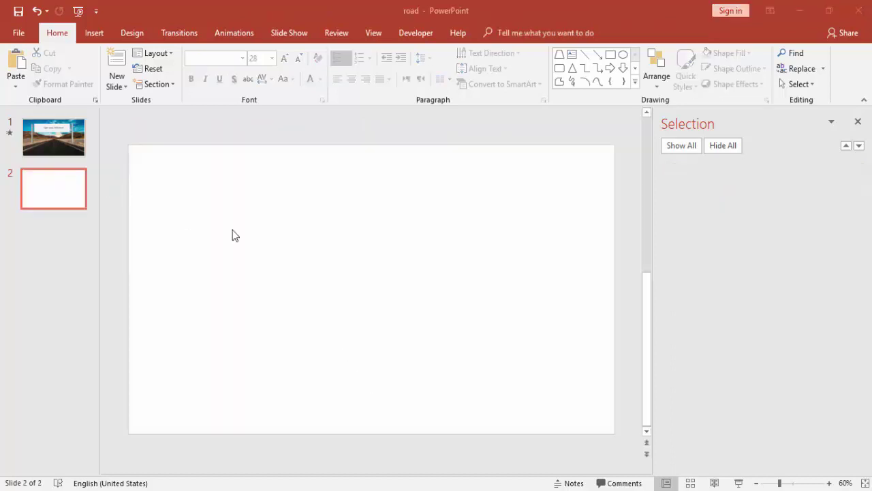
left_click(98, 32)
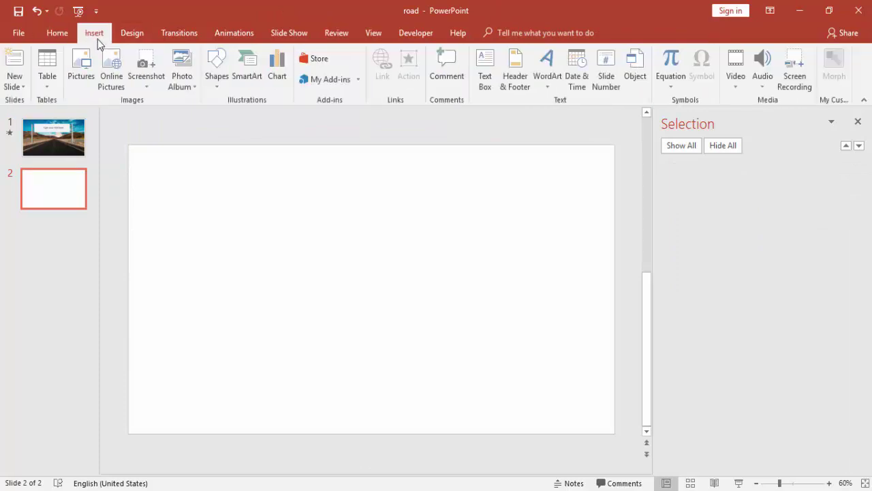
left_click(82, 71)
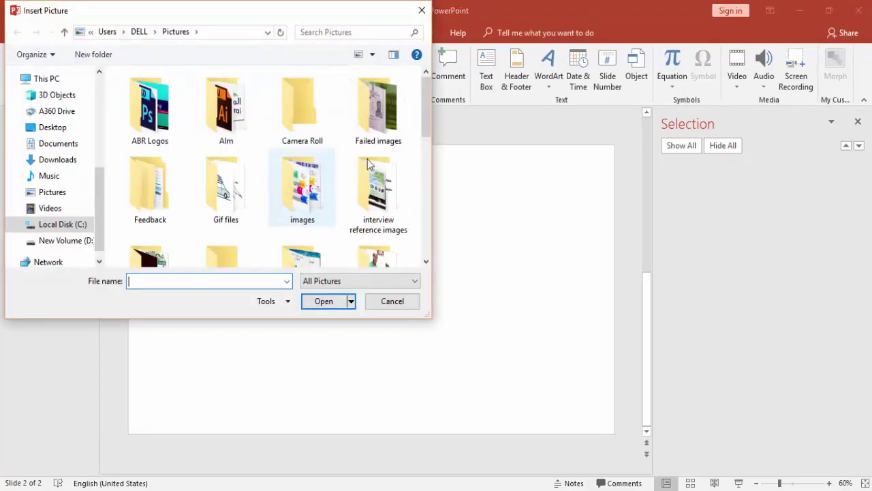
left_click_drag(426, 102, 418, 190)
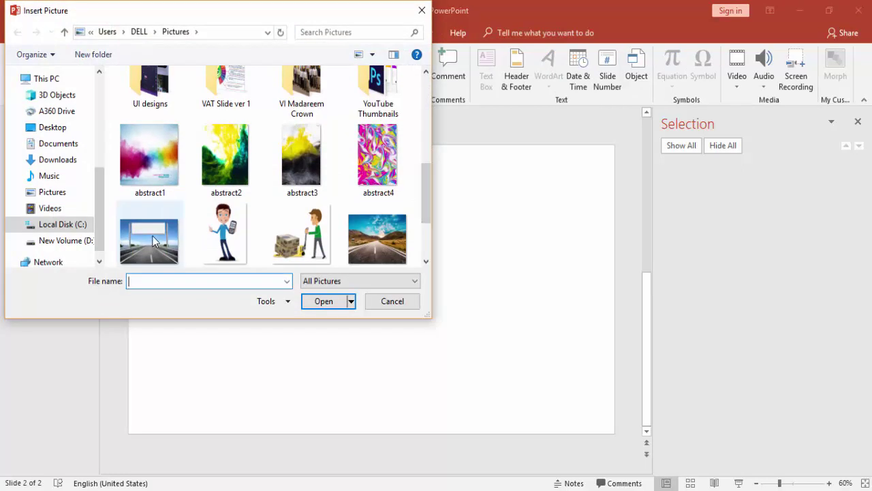
double_click(377, 238)
left_click_drag(355, 249, 232, 207)
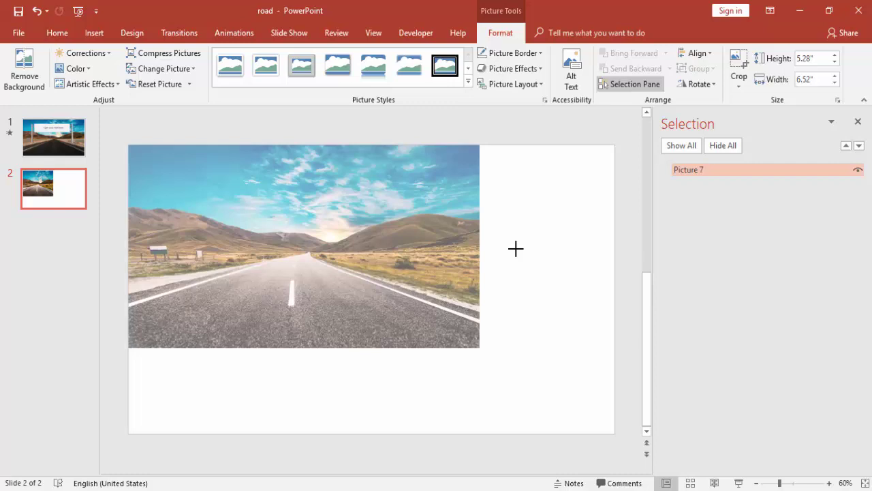
left_click_drag(369, 245, 615, 246)
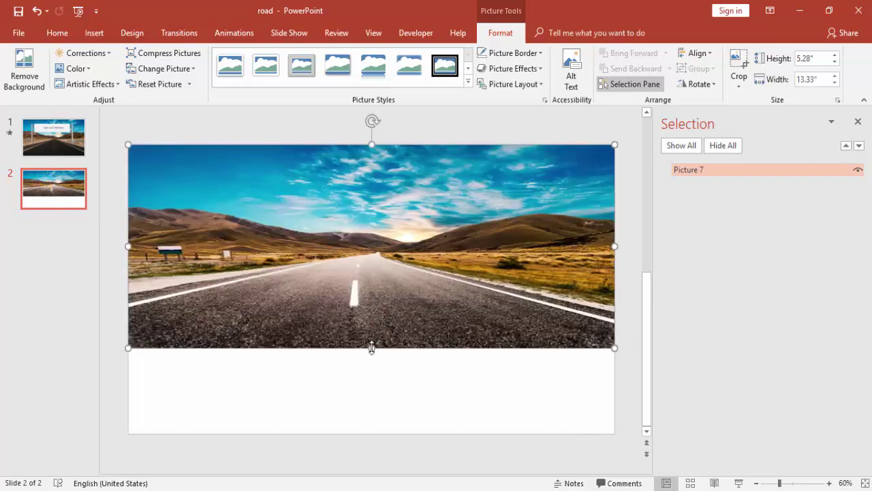
left_click_drag(371, 347, 371, 432)
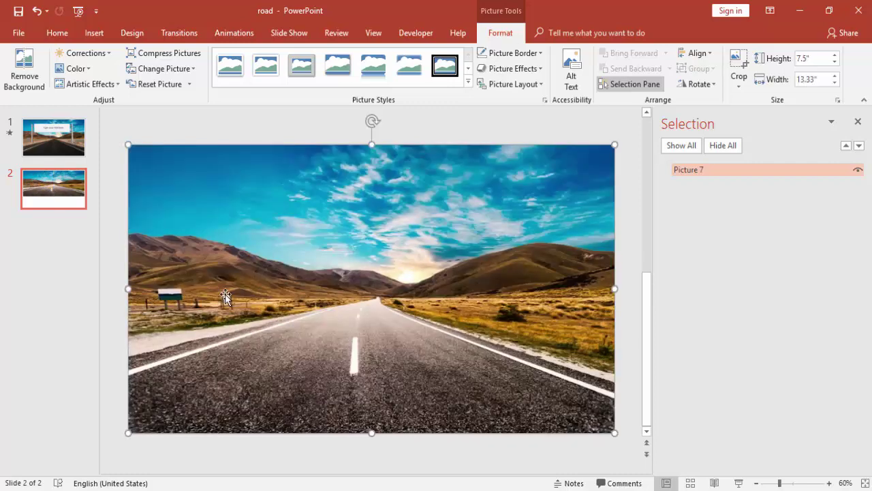
Copy slide 1's dark road picture onto slide 2 and center it on the slide.
left_click(74, 147)
left_click(398, 330)
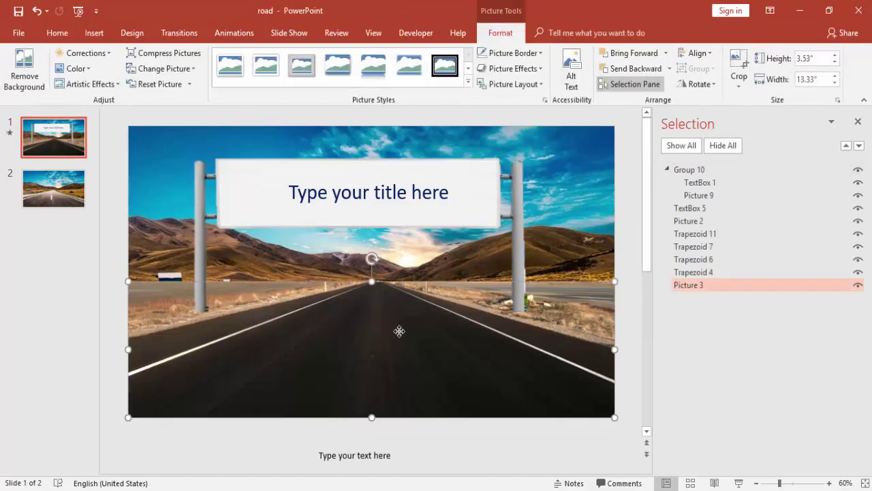
left_click(69, 197)
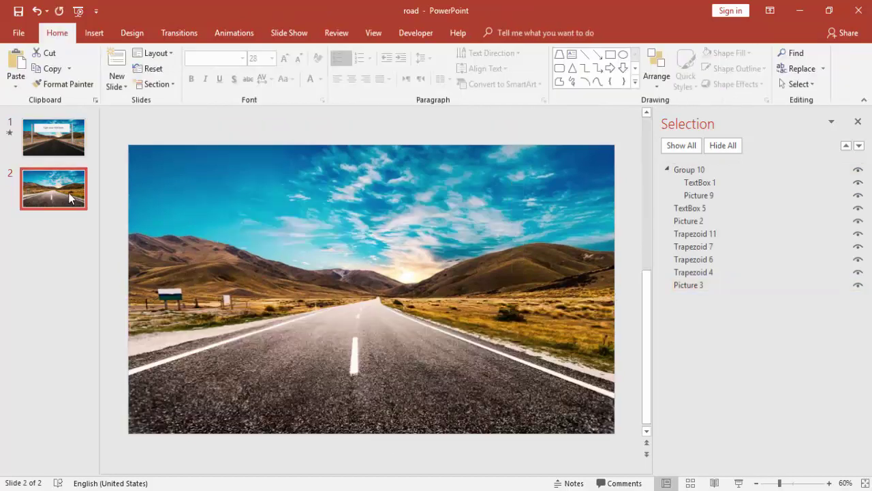
key("ctrl+v")
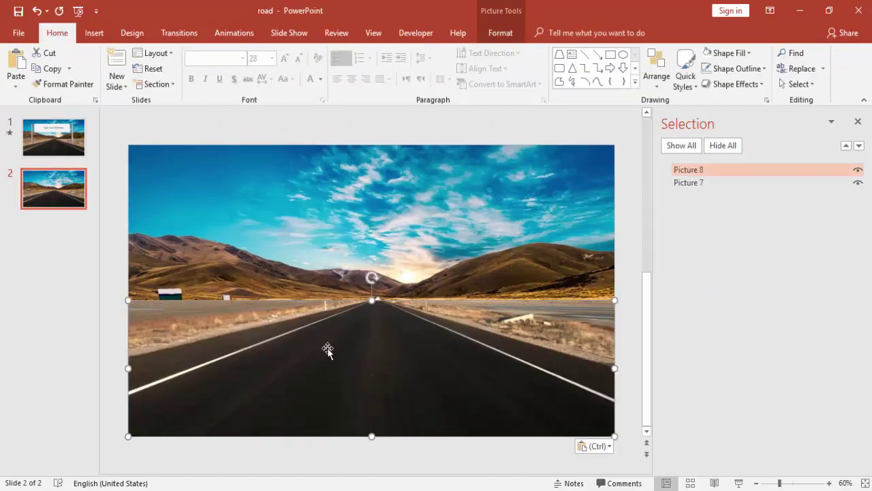
left_click_drag(327, 348, 328, 348)
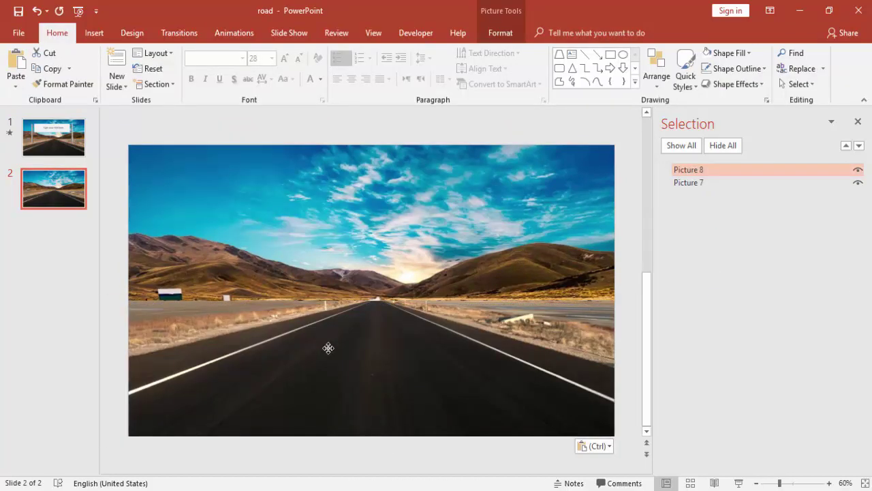
left_click(416, 267)
left_click(369, 344)
left_click_drag(368, 344, 369, 340)
Crop the lower road area off the bottom of the mountain photo.
left_click(451, 282)
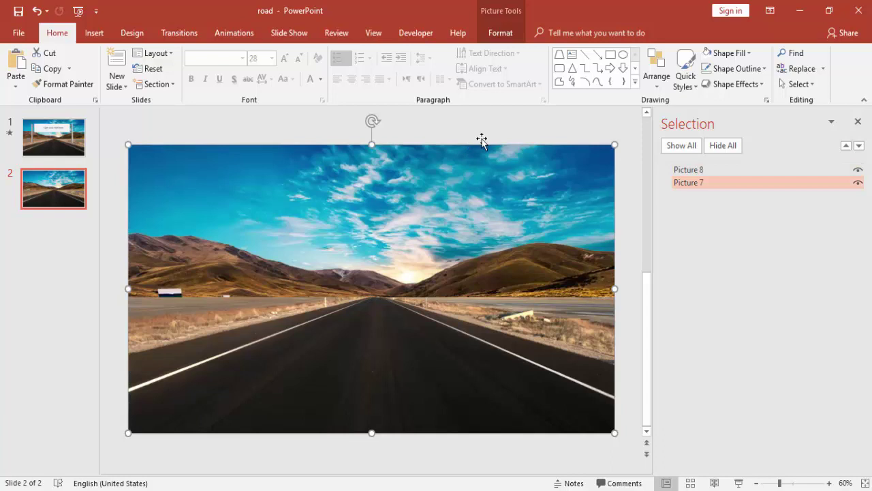
left_click(501, 33)
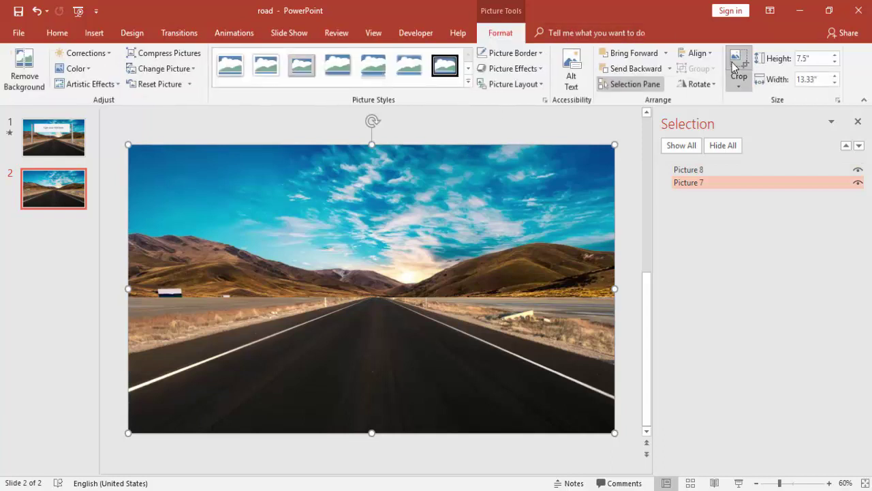
left_click(738, 65)
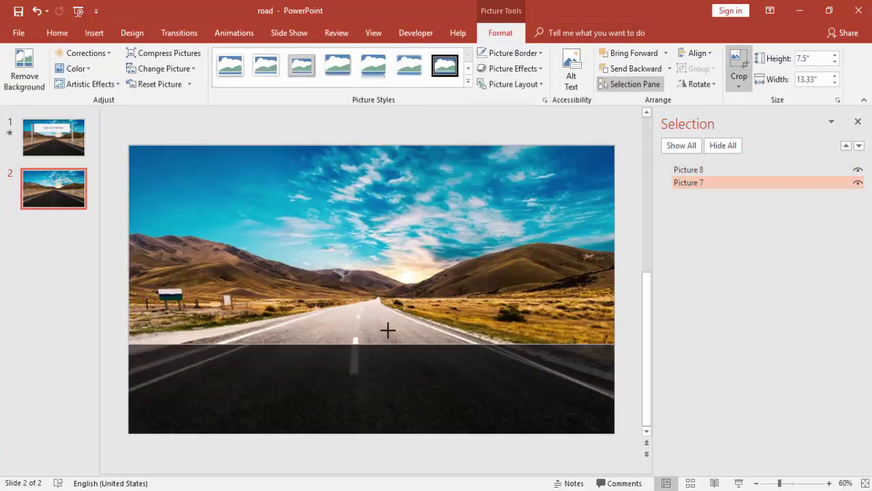
left_click_drag(371, 430, 371, 295)
left_click(625, 259)
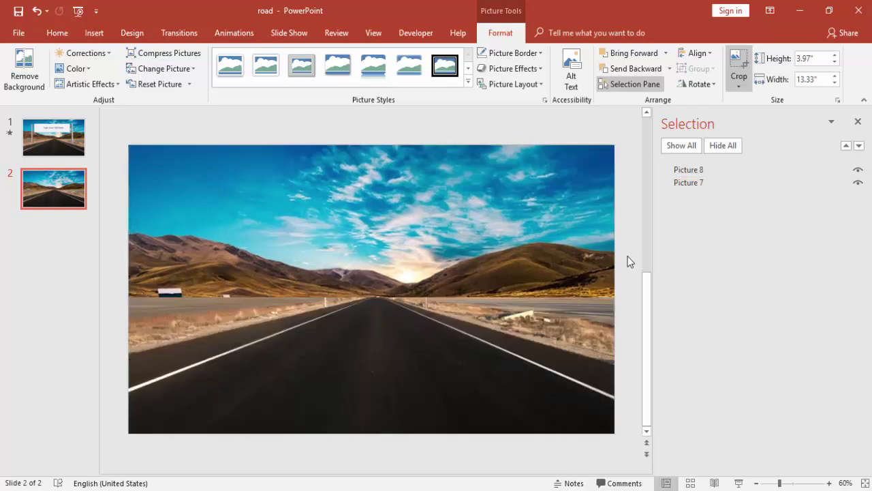
left_click(408, 266)
double_click(455, 351)
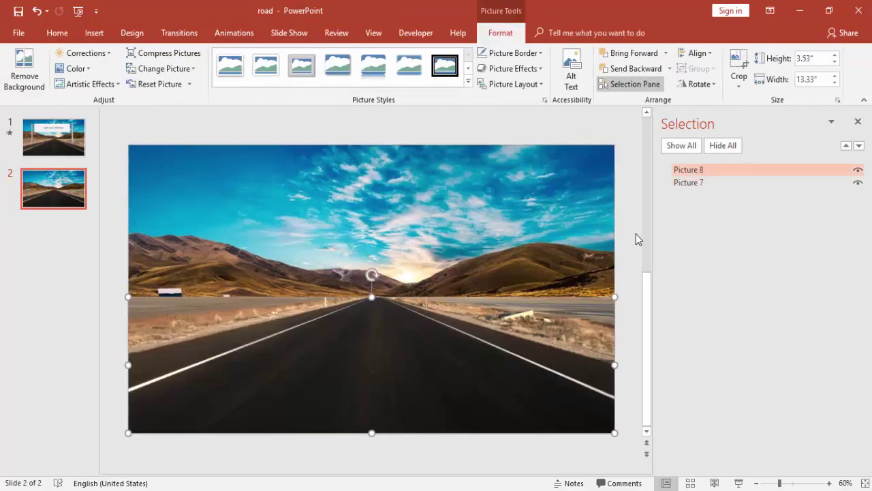
left_click(636, 235)
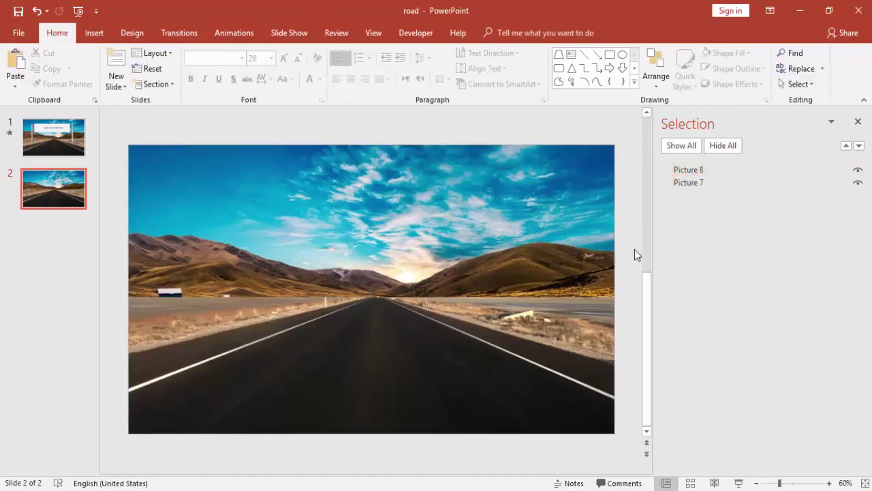
Insert the billboard picture onto slide 2.
left_click(94, 32)
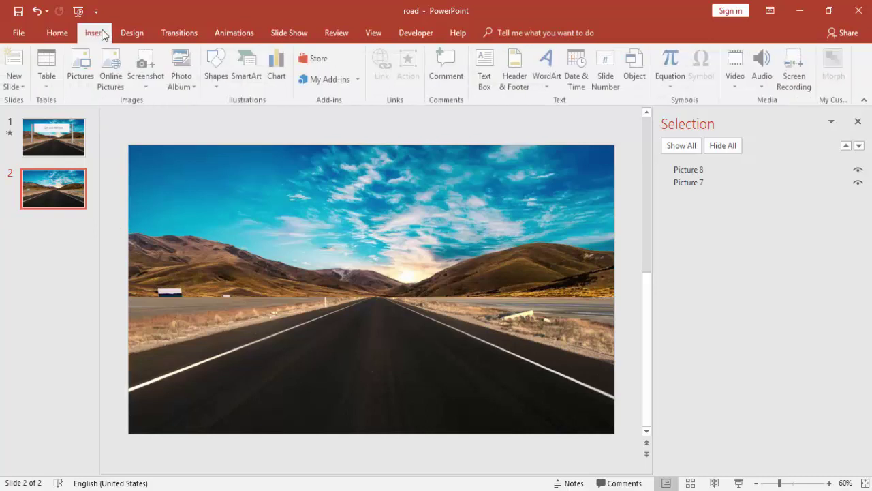
left_click(75, 80)
left_click_drag(429, 112, 431, 208)
double_click(150, 236)
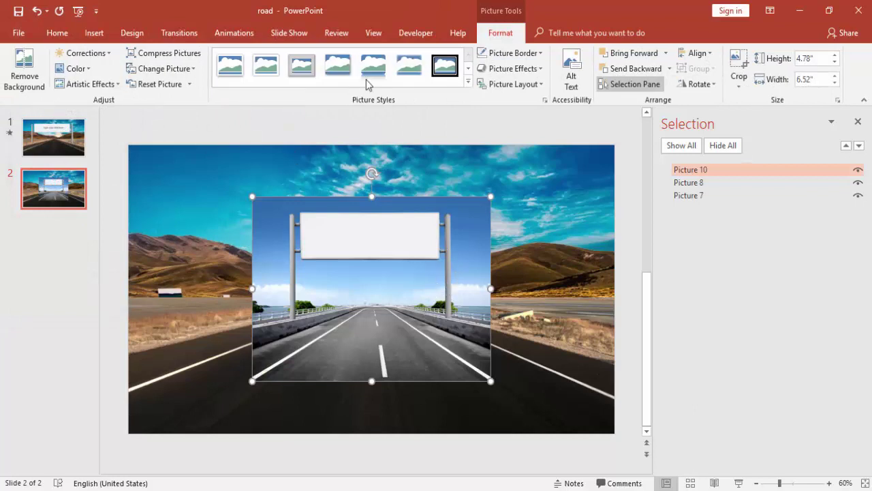
In Remove Background, enlarge the marquee and mark both billboard poles as areas to keep.
left_click(24, 63)
left_click_drag(272, 288, 266, 289)
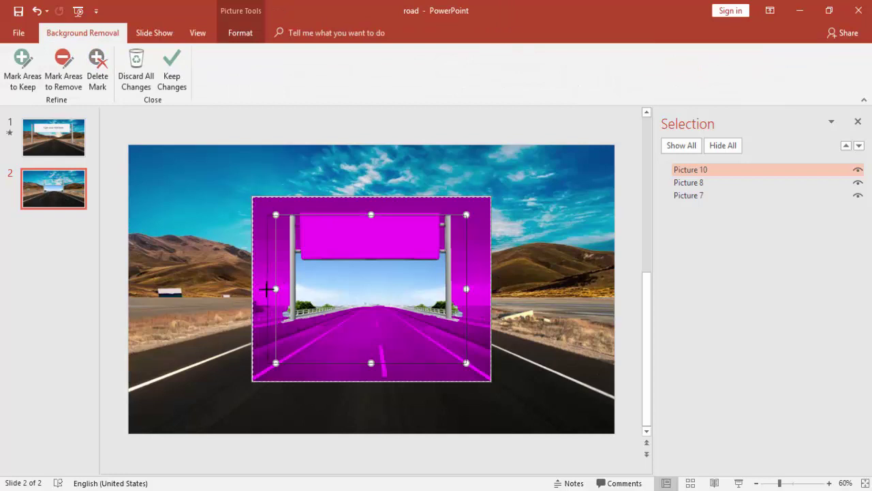
left_click_drag(364, 207, 364, 198)
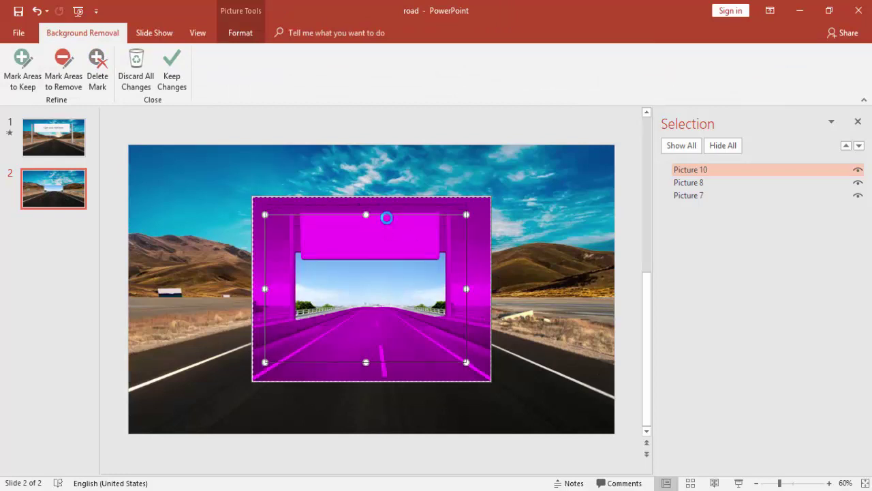
left_click_drag(466, 281, 474, 281)
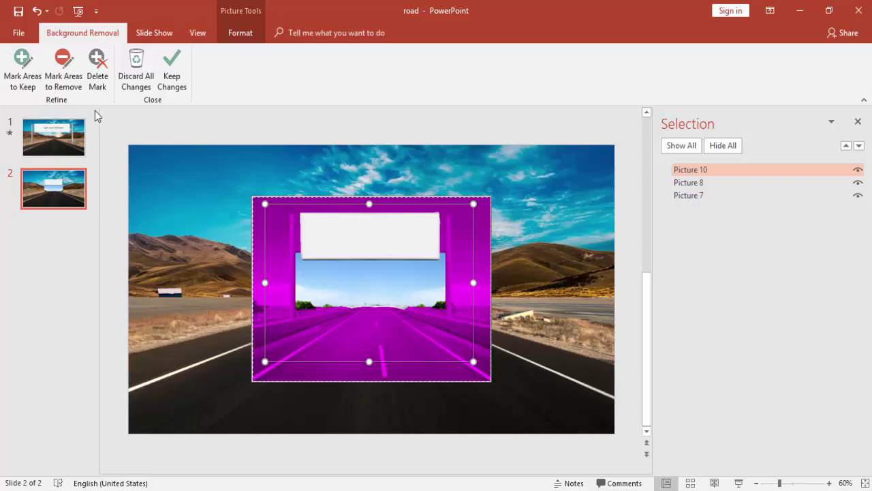
left_click(25, 76)
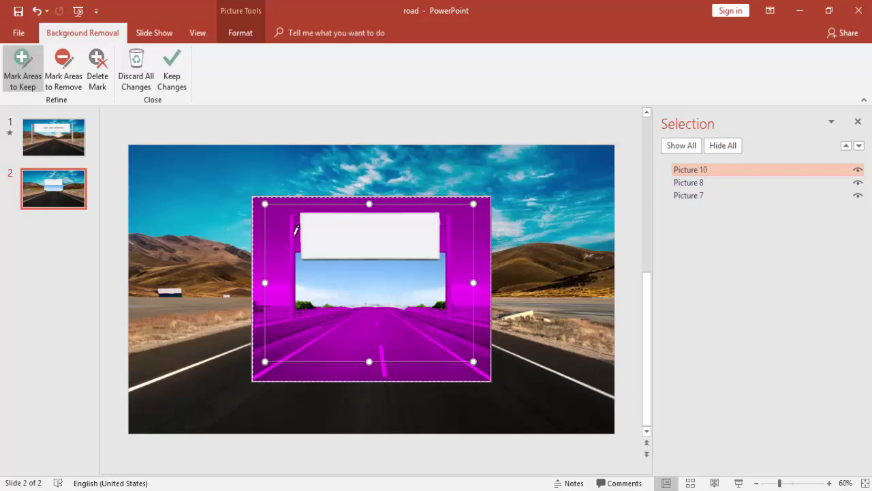
left_click_drag(294, 313, 291, 216)
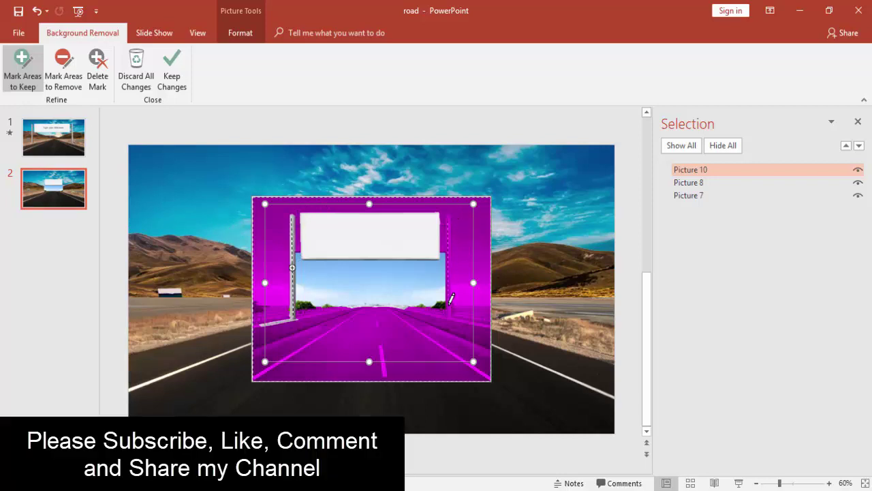
left_click_drag(450, 311, 454, 242)
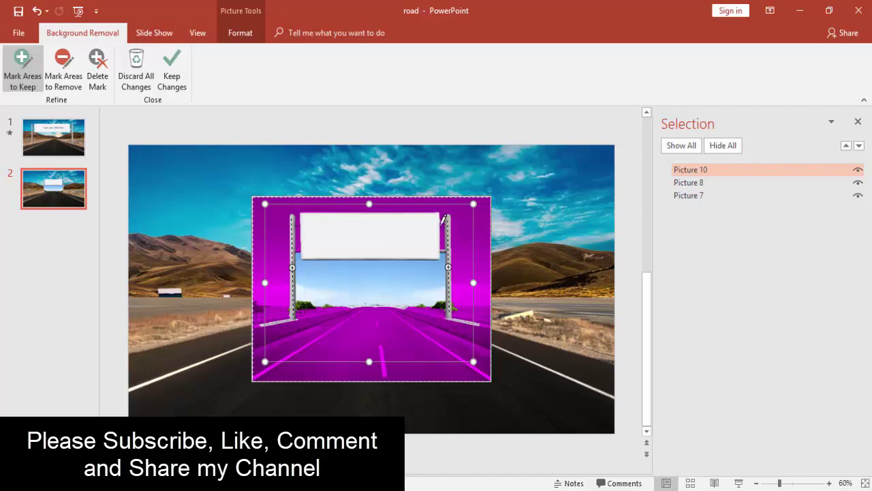
left_click(442, 225)
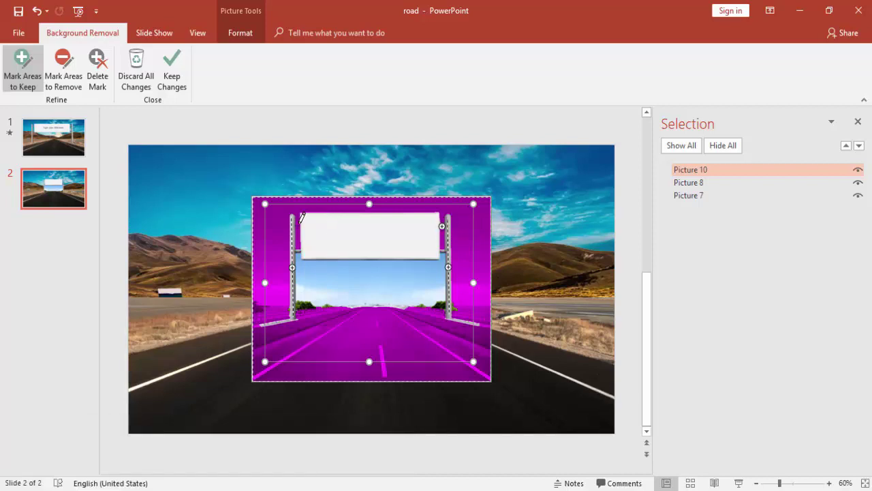
left_click(297, 224)
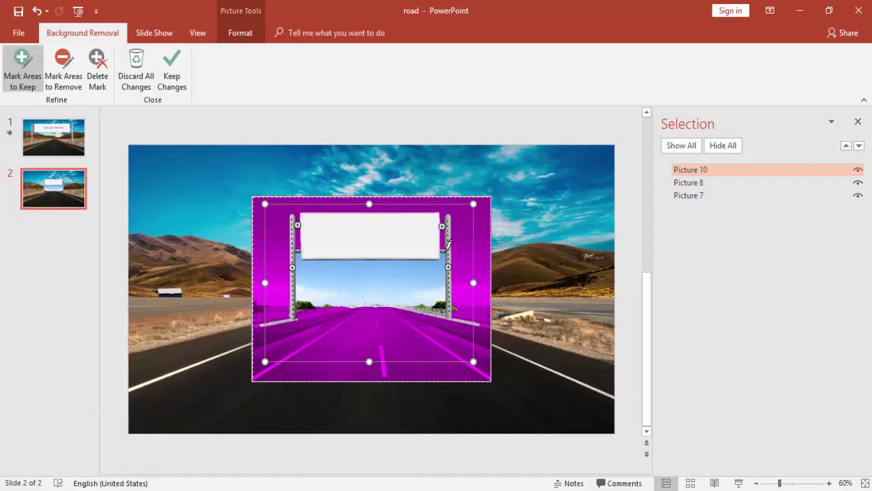
Mark the sky between the poles, the left guardrail and the right-side trees for removal.
left_click(68, 75)
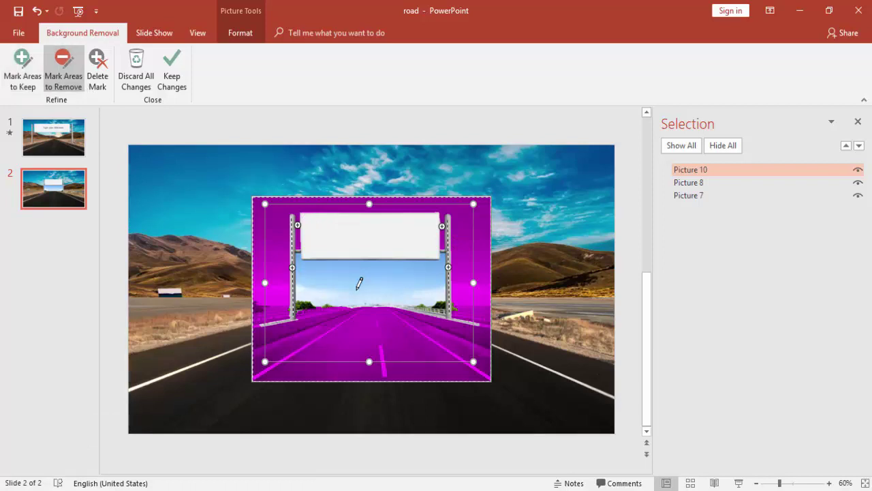
left_click_drag(412, 303, 410, 304)
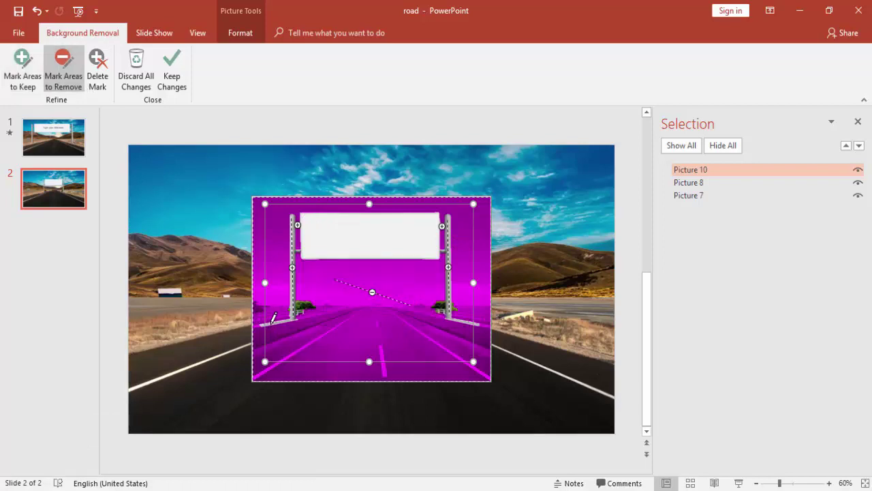
left_click_drag(285, 316, 266, 328)
left_click(440, 311)
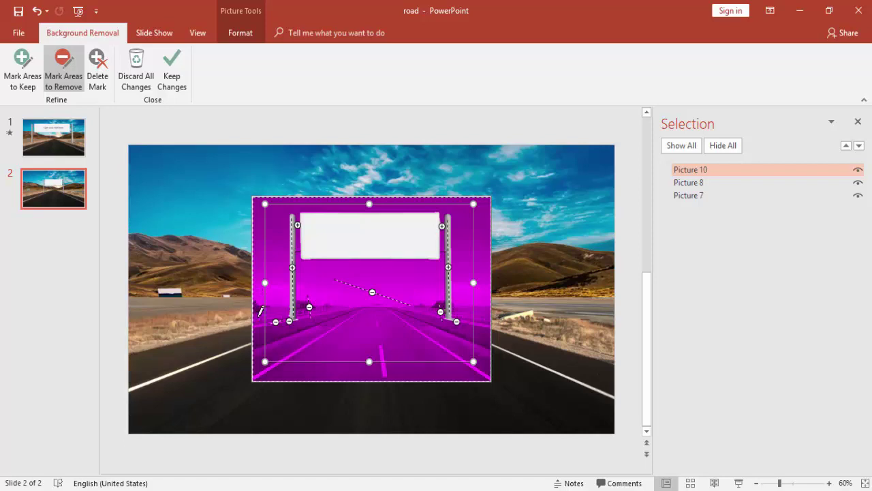
Keep the background removal and crop the billboard picture tightly around the sign.
left_click(530, 276)
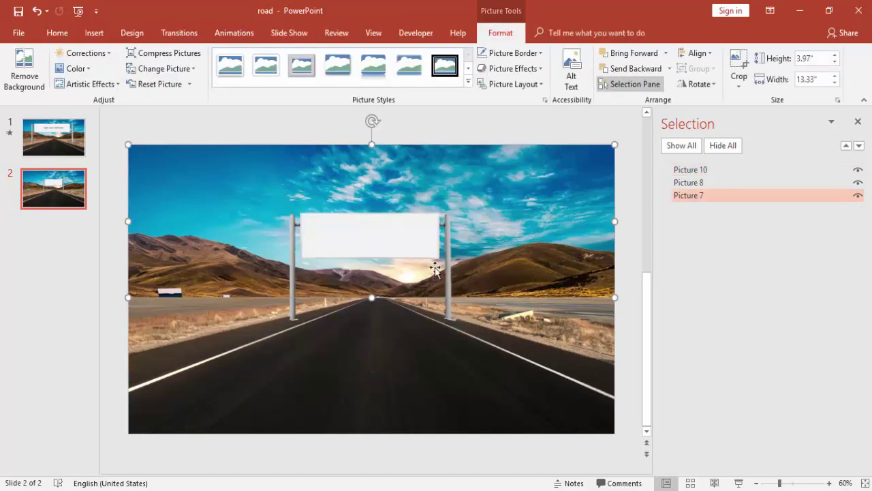
left_click(403, 252)
left_click_drag(412, 240, 429, 224)
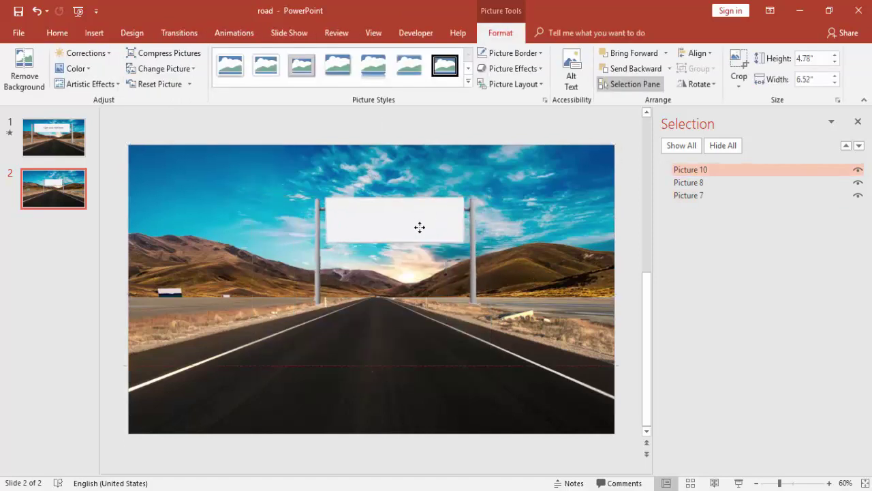
left_click(738, 60)
left_click_drag(389, 365, 387, 304)
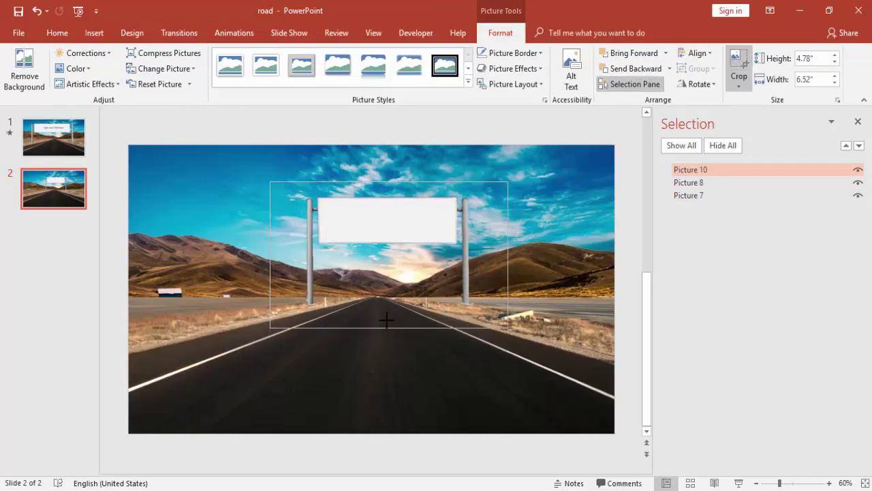
left_click_drag(271, 243, 305, 243)
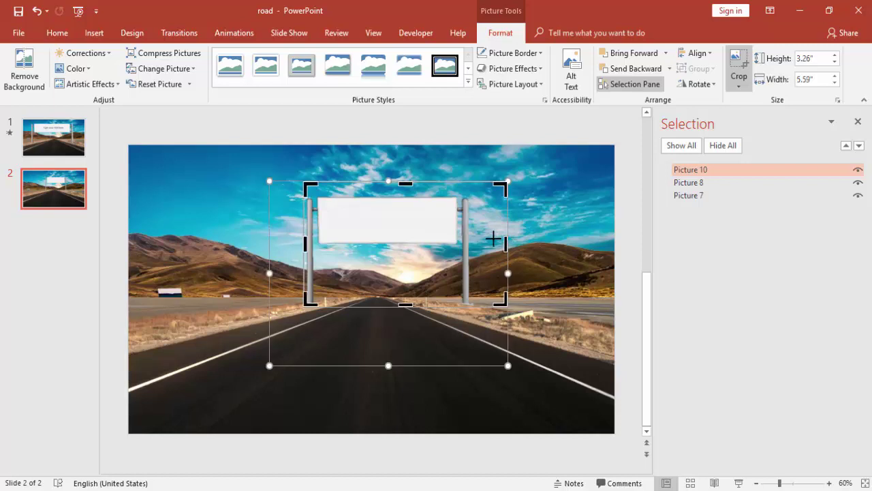
left_click_drag(494, 238, 469, 239)
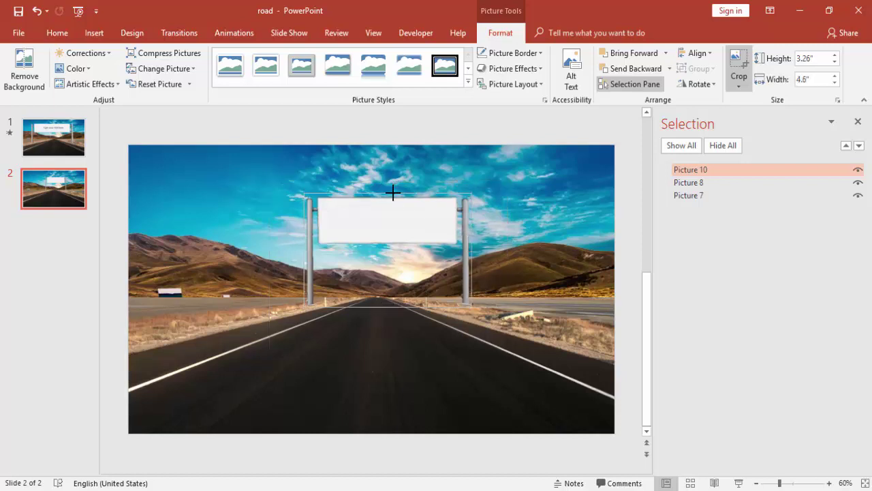
left_click_drag(393, 182, 388, 192)
left_click(521, 189)
left_click(404, 239)
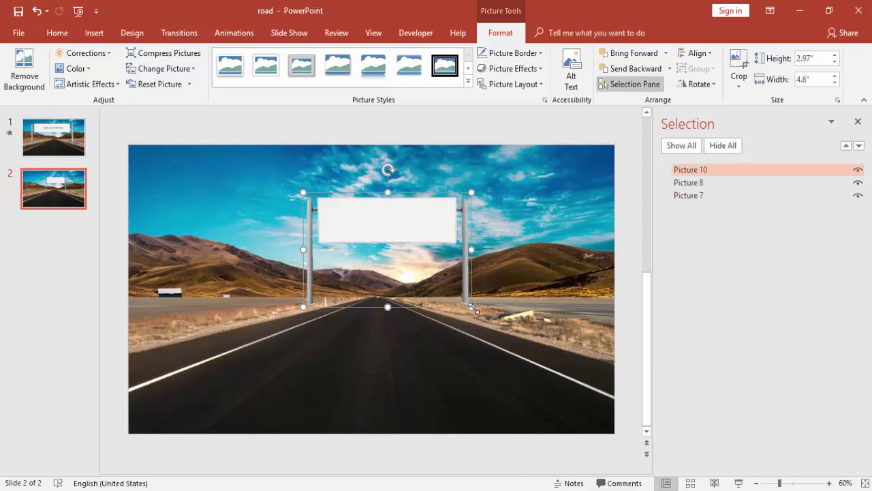
Enlarge the billboard and position it up and left above the road.
left_click_drag(471, 307, 541, 356)
left_click_drag(460, 246, 385, 213)
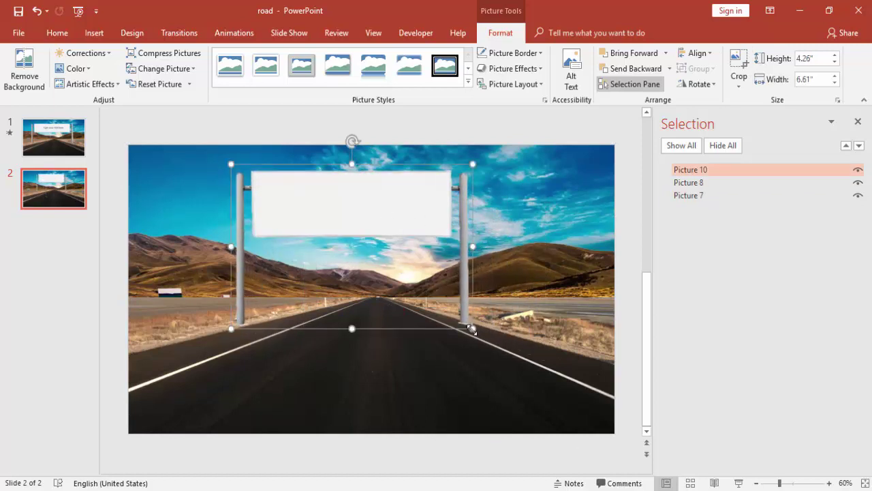
left_click_drag(473, 329, 539, 377)
left_click_drag(473, 252, 431, 216)
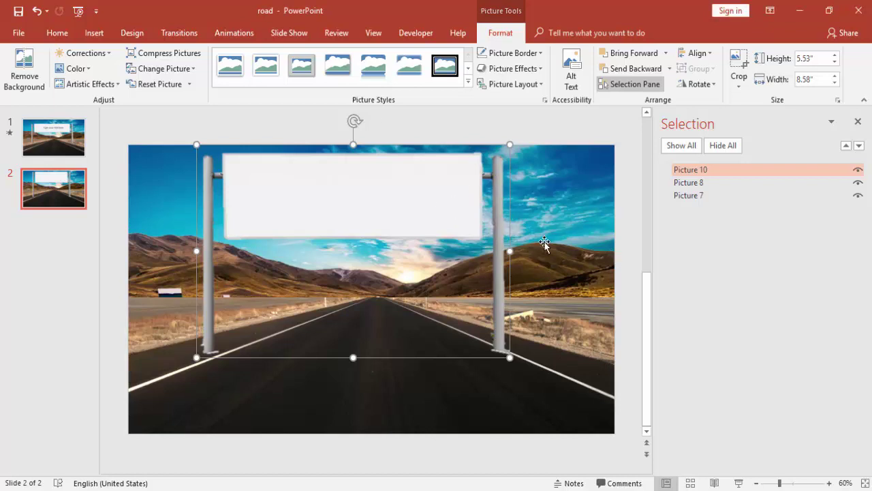
Delete the billboard picture from slide 2 and show slide 1.
key("Tab")
key("Tab")
key("Tab")
key("Delete")
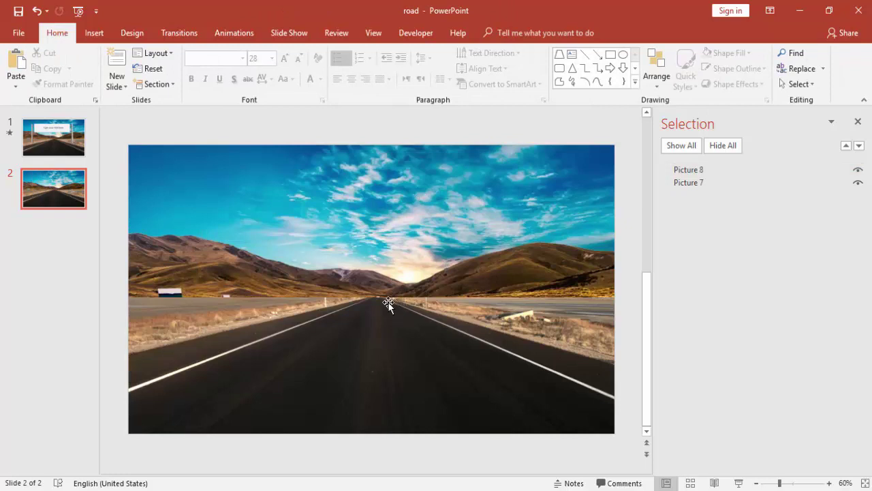
left_click(48, 142)
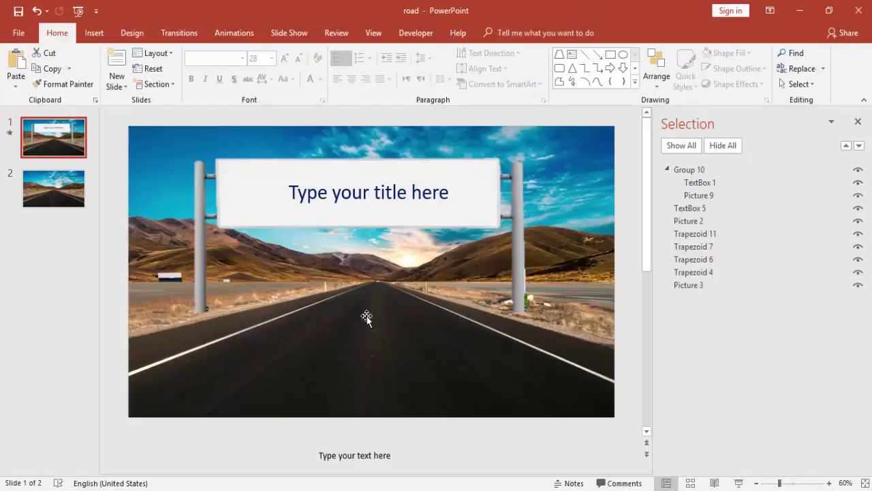
Draw a small trapezoid on the road centre of slide 2.
left_click(79, 203)
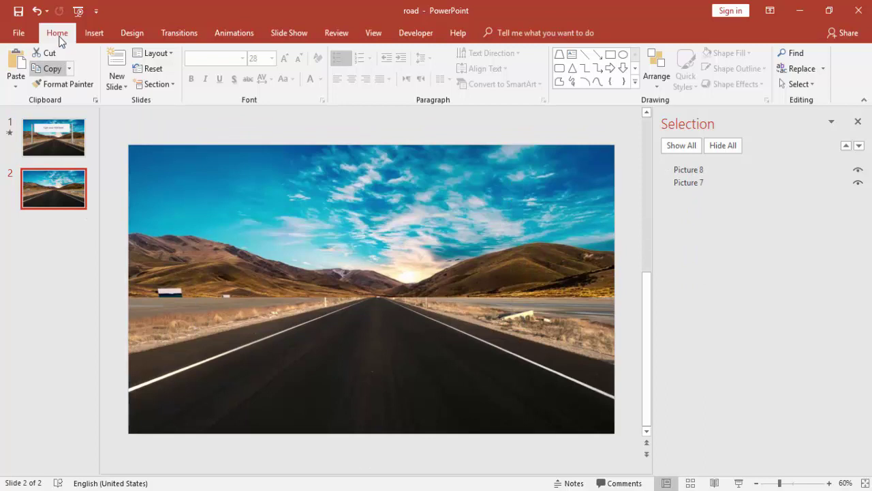
left_click(86, 33)
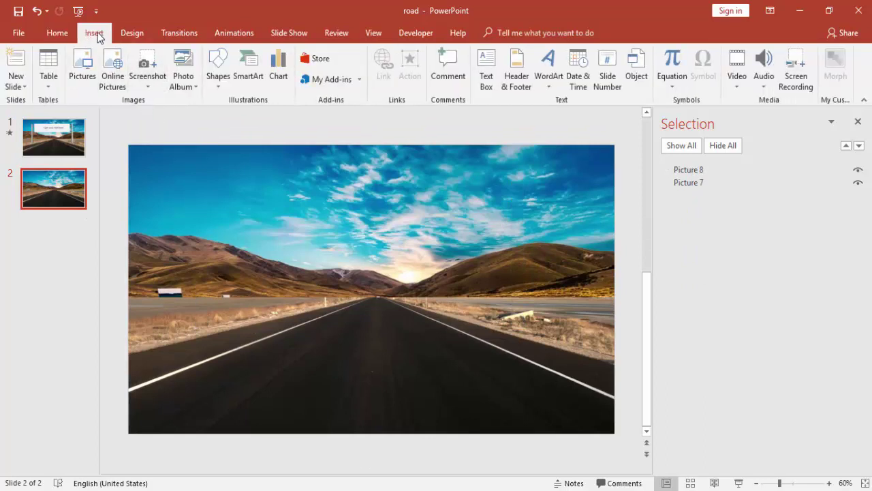
left_click(219, 76)
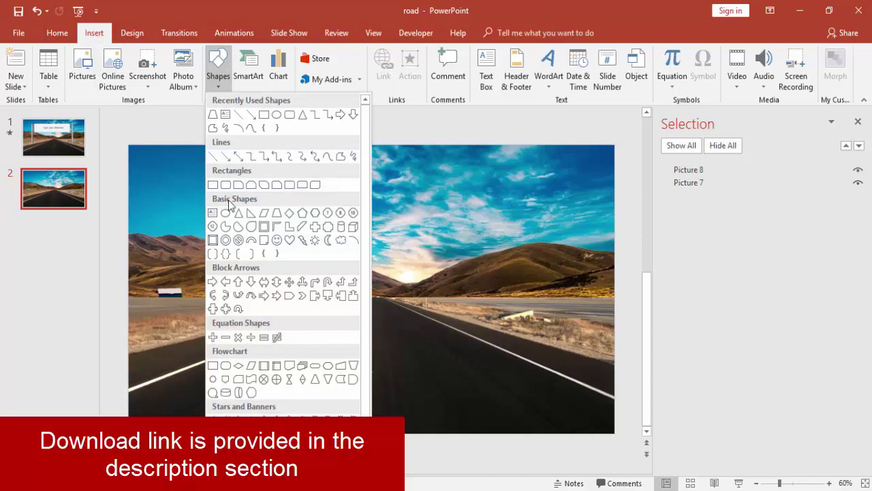
left_click(276, 214)
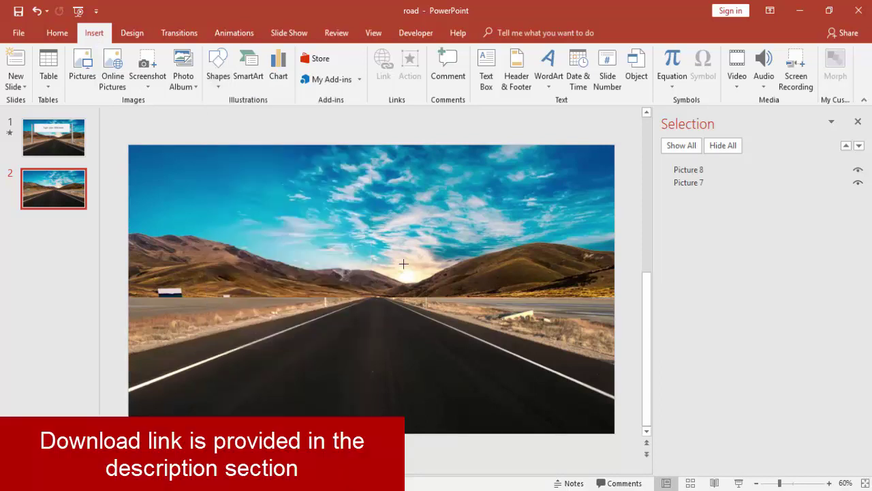
left_click_drag(373, 270, 375, 307)
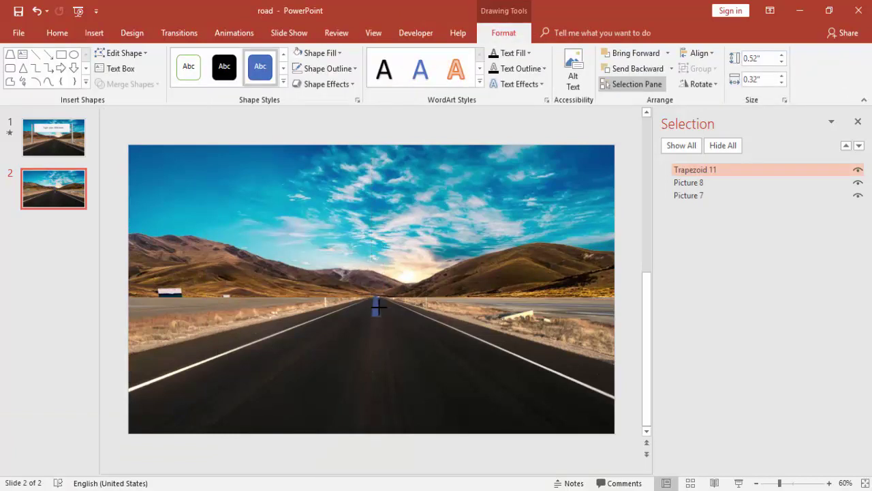
Make the trapezoid white with no outline and move it to the road's vanishing point.
left_click(327, 68)
left_click(321, 187)
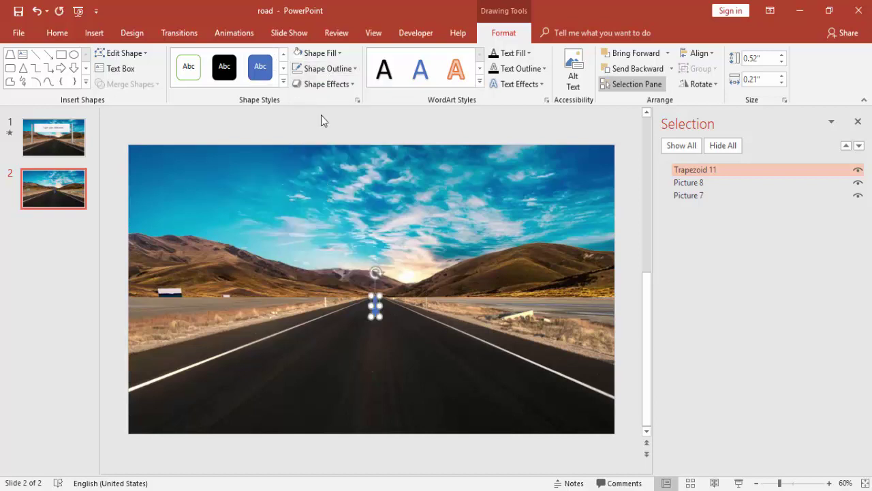
left_click(297, 55)
left_click_drag(374, 310, 379, 289)
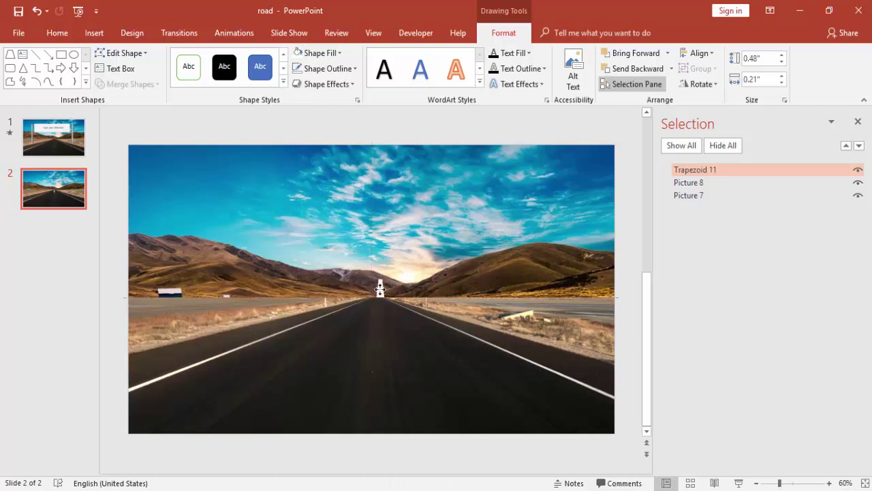
left_click_drag(380, 289, 380, 288)
key("ctrl+z")
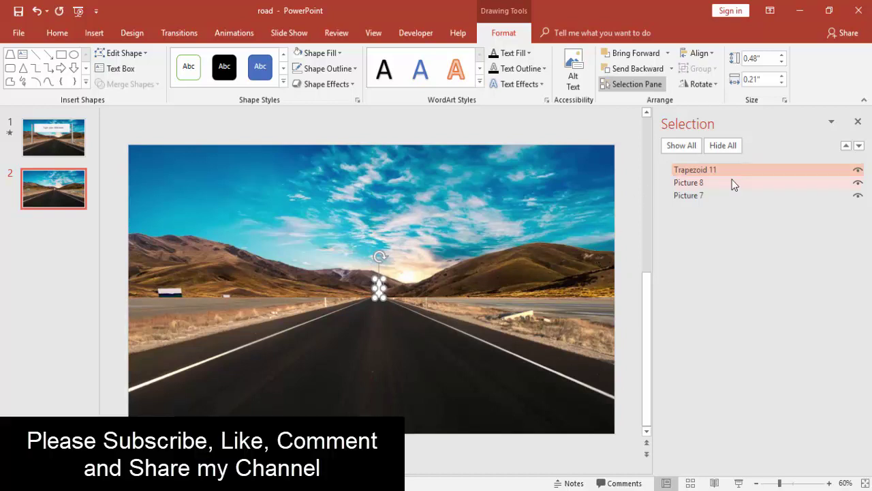
Apply the Grow/Shrink emphasis animation to the trapezoid.
left_click(858, 122)
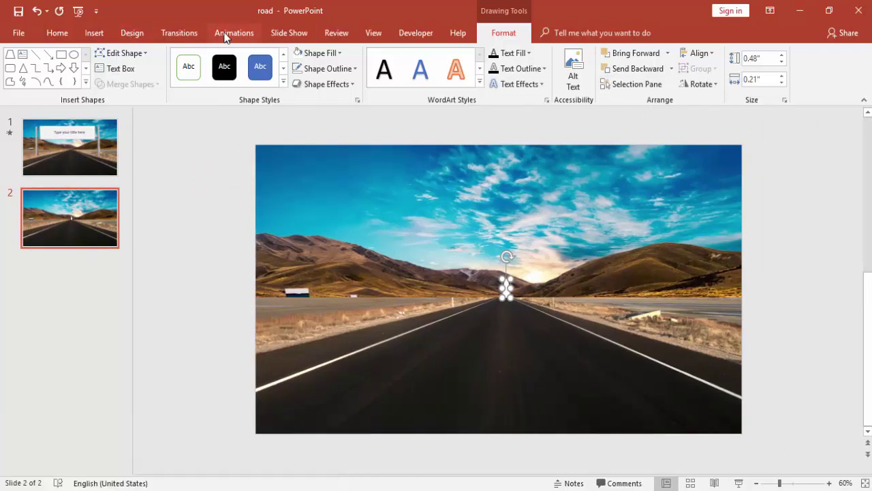
left_click(225, 35)
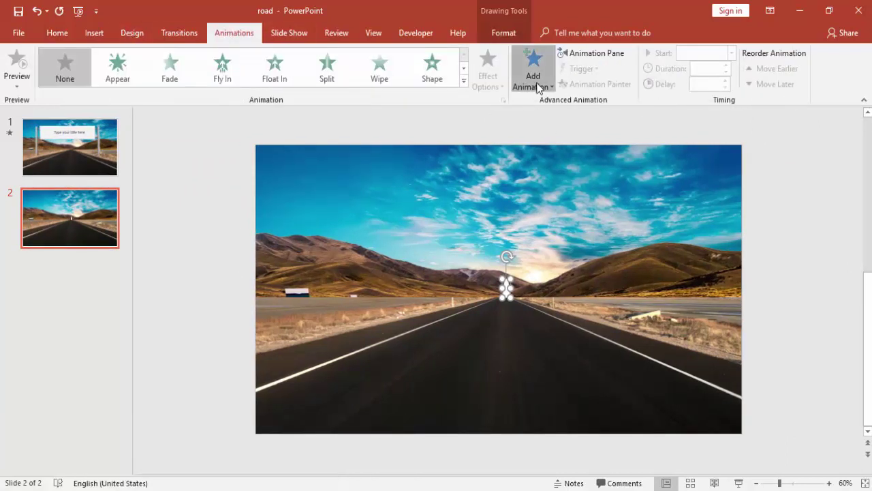
left_click(538, 84)
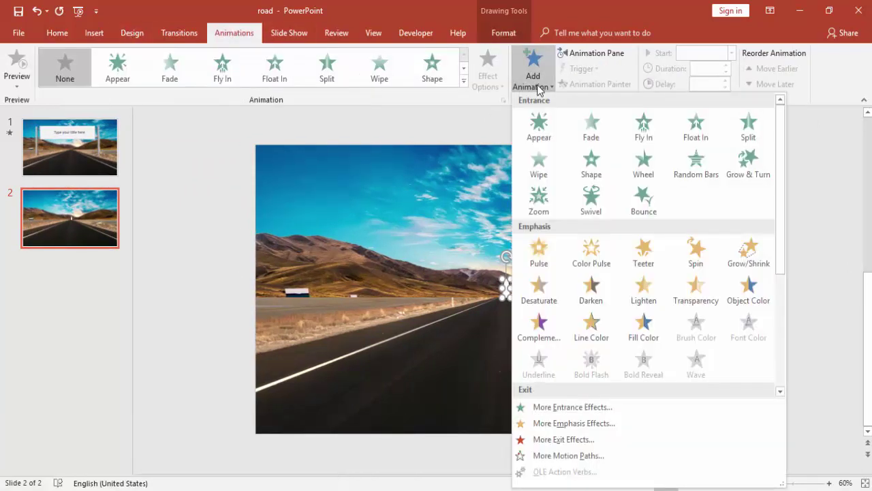
left_click(748, 255)
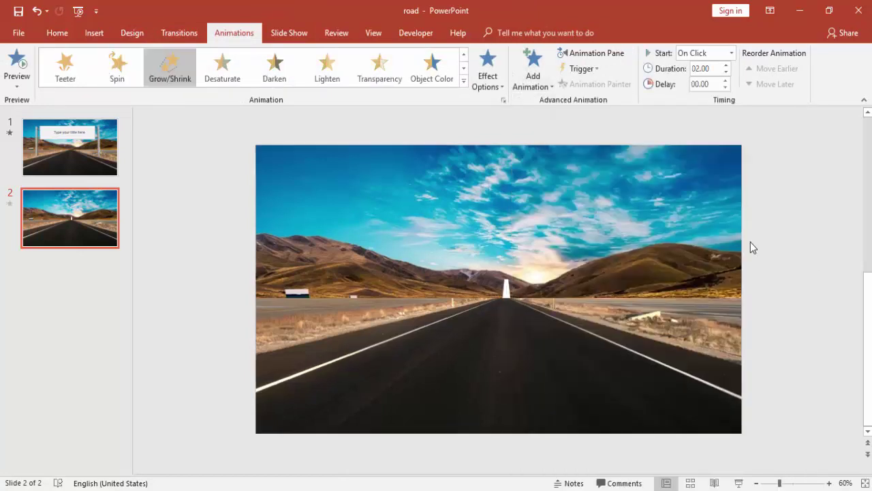
Set the Grow/Shrink size to custom 600% with a 2-second duration.
left_click(590, 53)
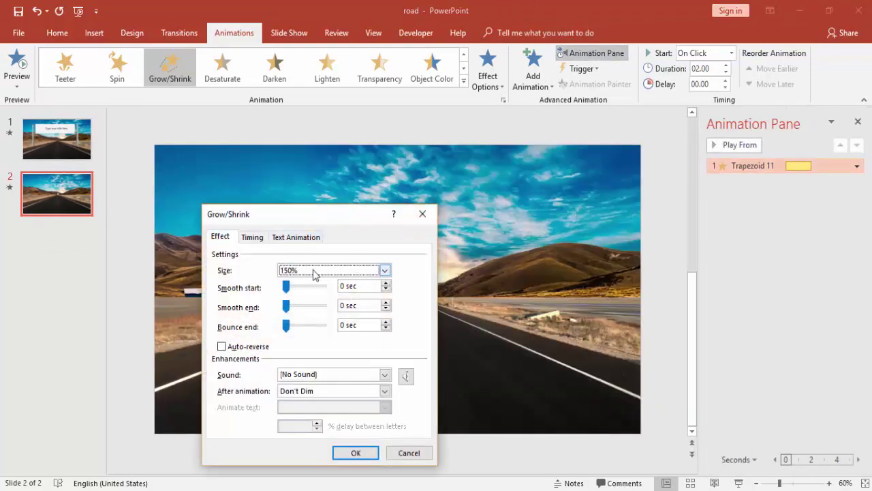
left_click(385, 272)
type("600")
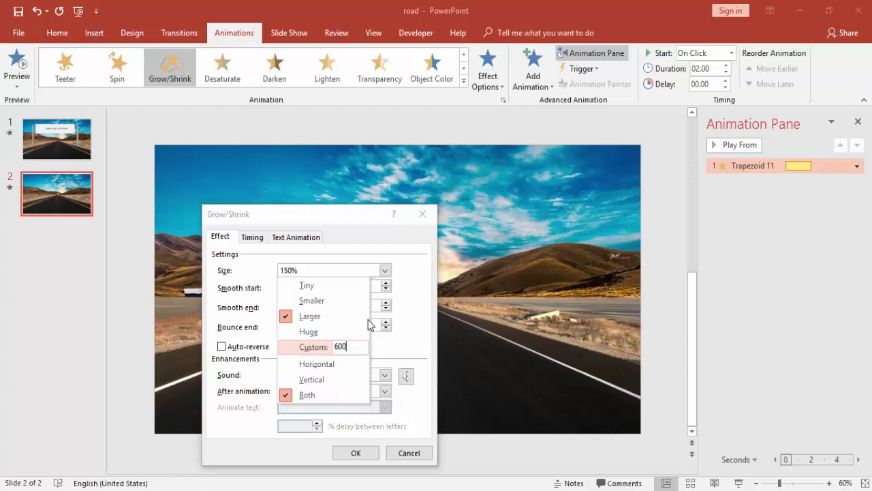
key("Return")
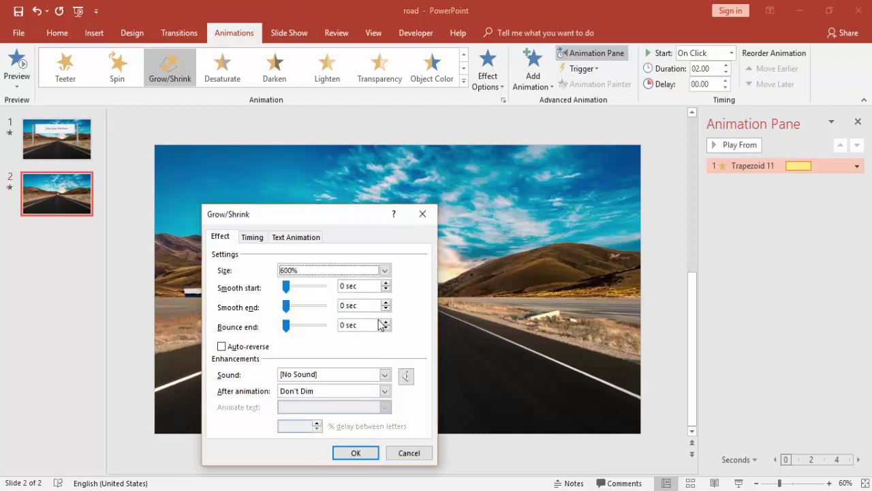
left_click(249, 237)
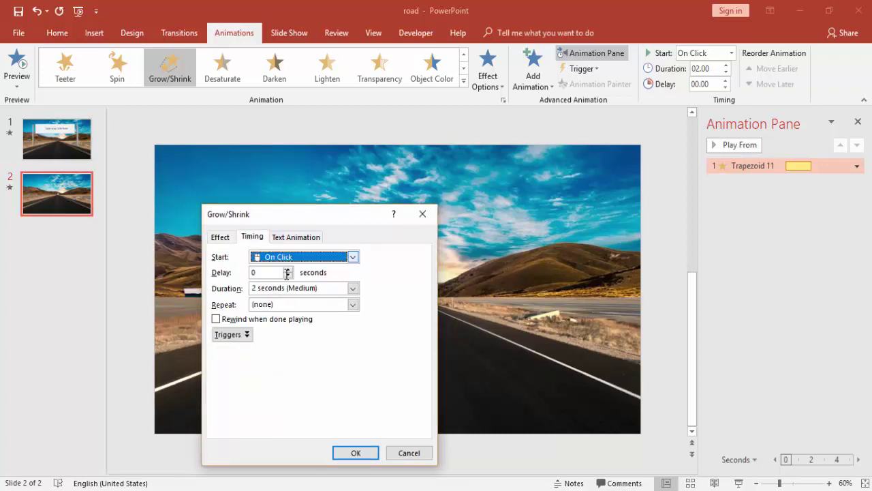
left_click(353, 288)
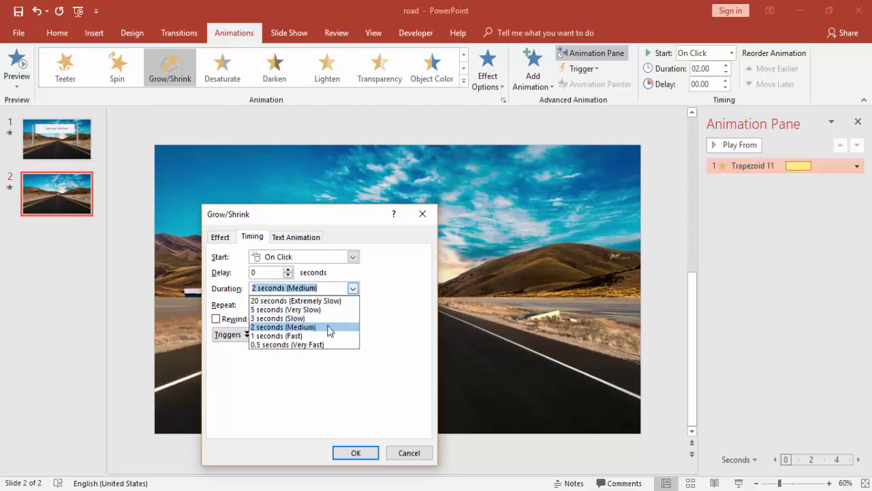
left_click(328, 327)
left_click(353, 455)
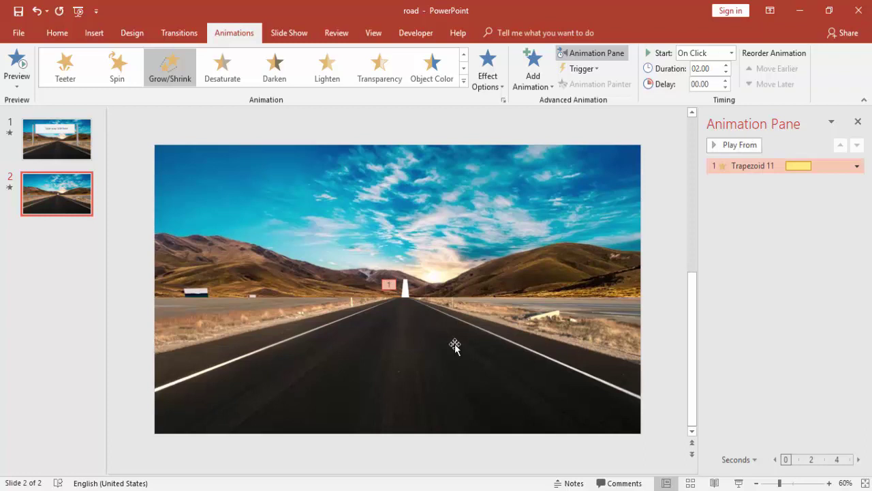
Add a straight downward Lines motion path to the lane-marking trapezoid.
left_click(405, 290)
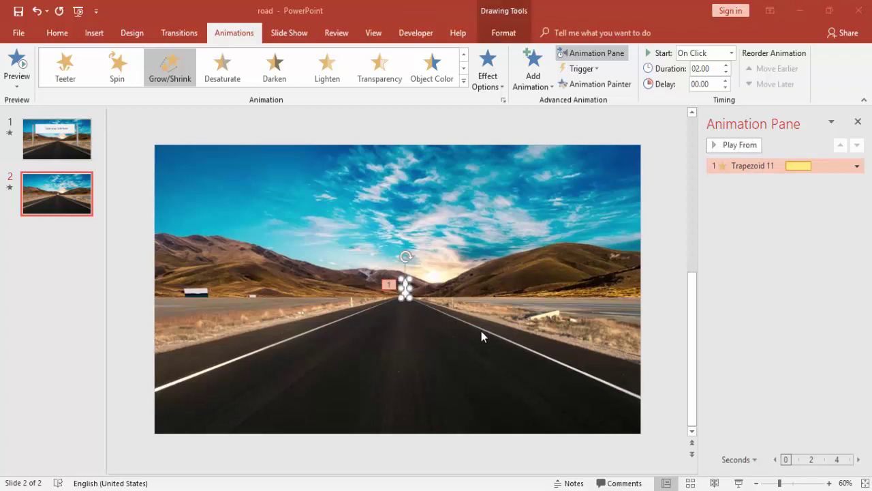
left_click(533, 75)
left_click_drag(782, 170, 804, 267)
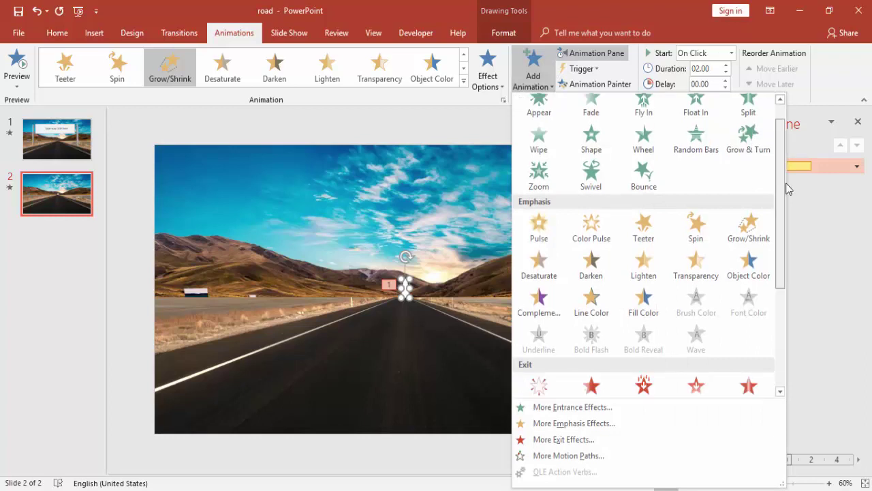
left_click(539, 340)
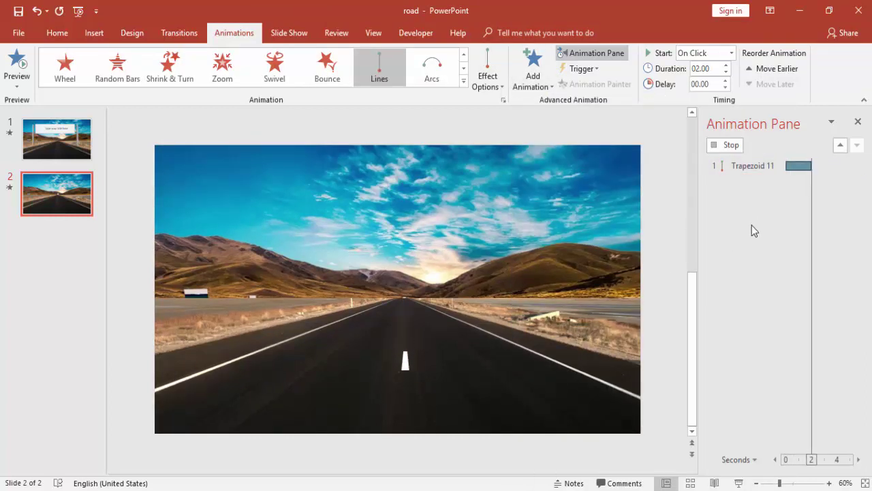
Set the motion path's smooth start and end to 0 sec and start it With Previous.
double_click(743, 180)
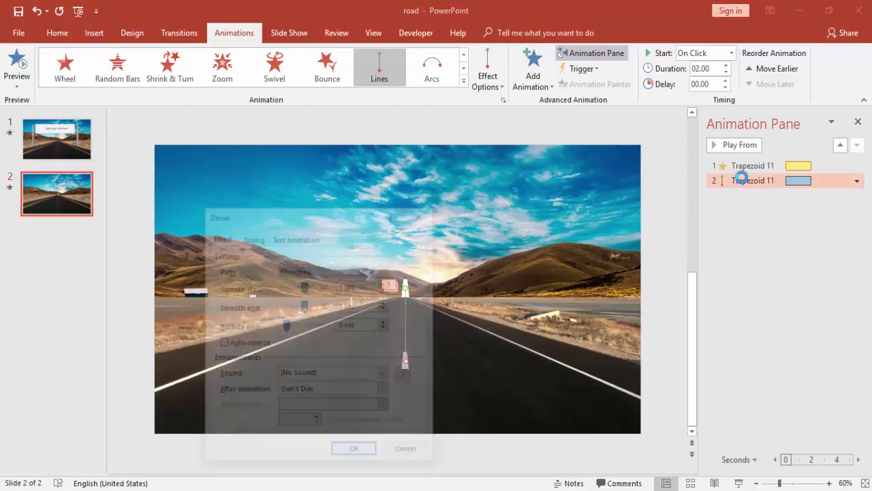
left_click(253, 237)
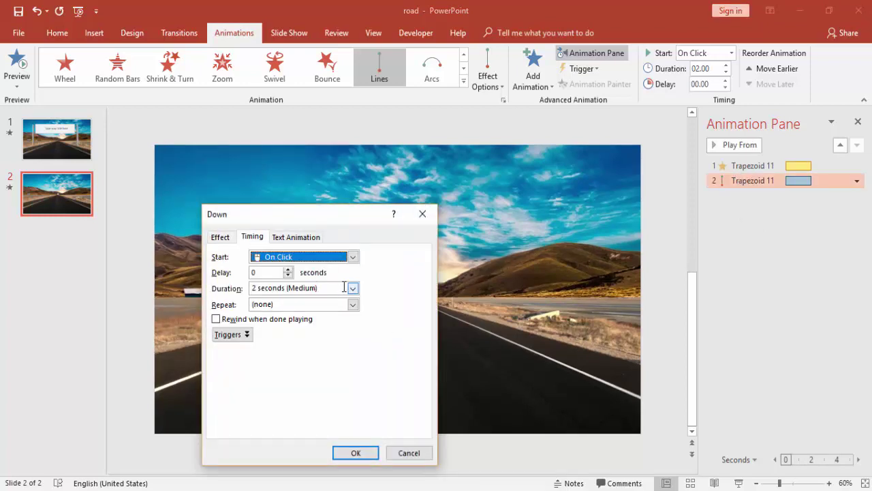
left_click(219, 238)
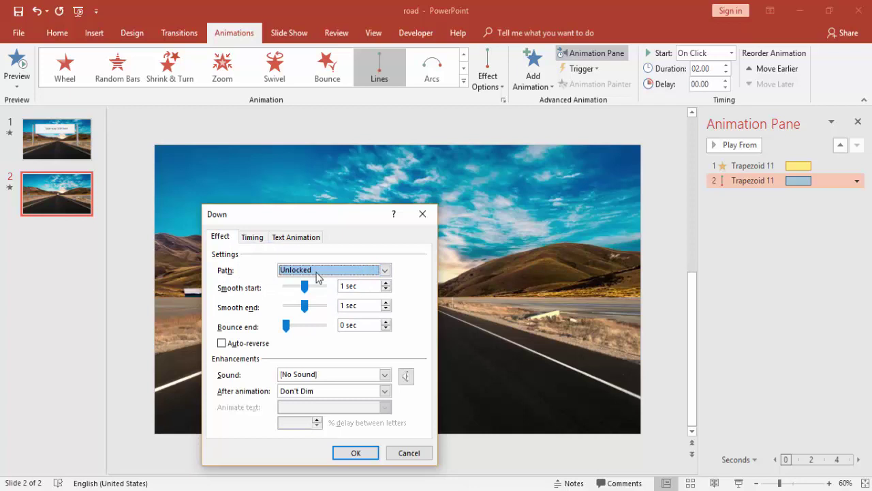
mouse_move(305, 286)
left_mouse_down()
mouse_move(279, 288)
mouse_move(272, 308)
left_mouse_up()
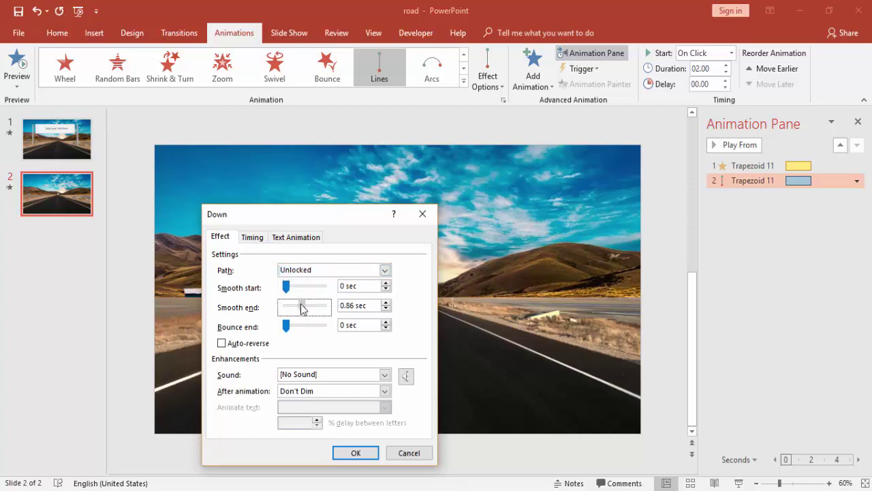
left_click(254, 235)
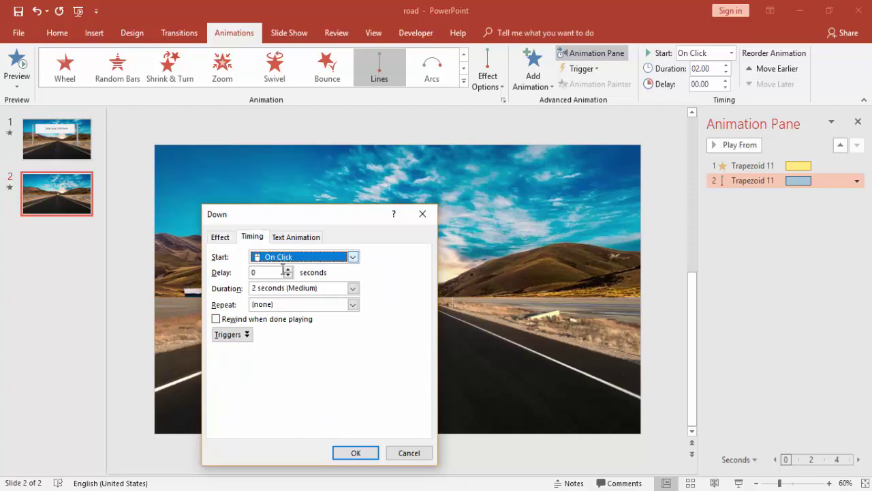
left_click(356, 453)
left_click(746, 179)
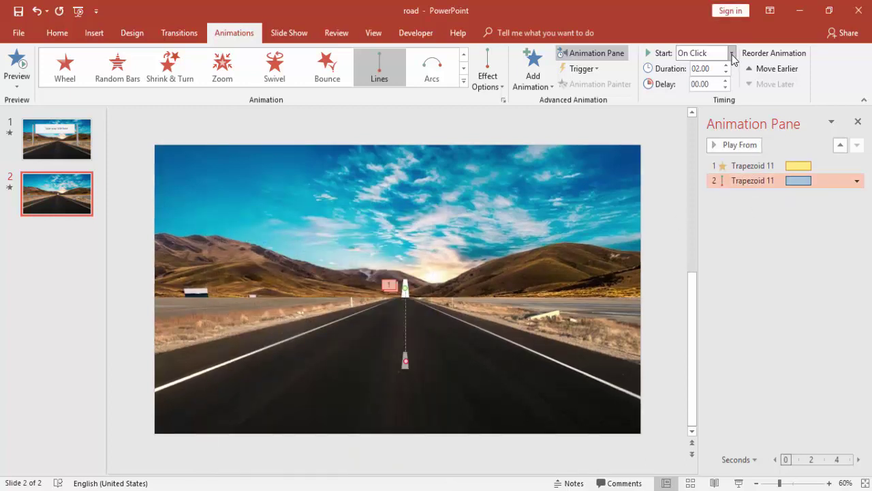
left_click(731, 53)
left_click(708, 79)
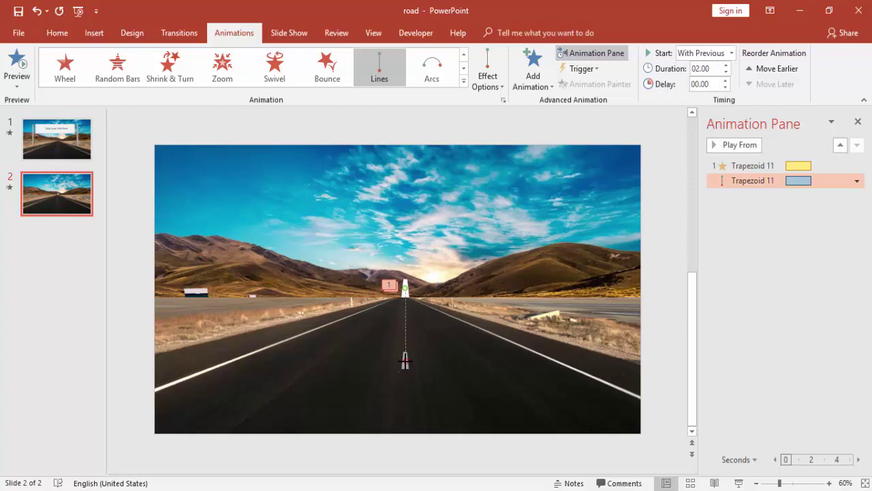
Extend the motion path's end point below the bottom of the slide.
left_click_drag(404, 364, 400, 466)
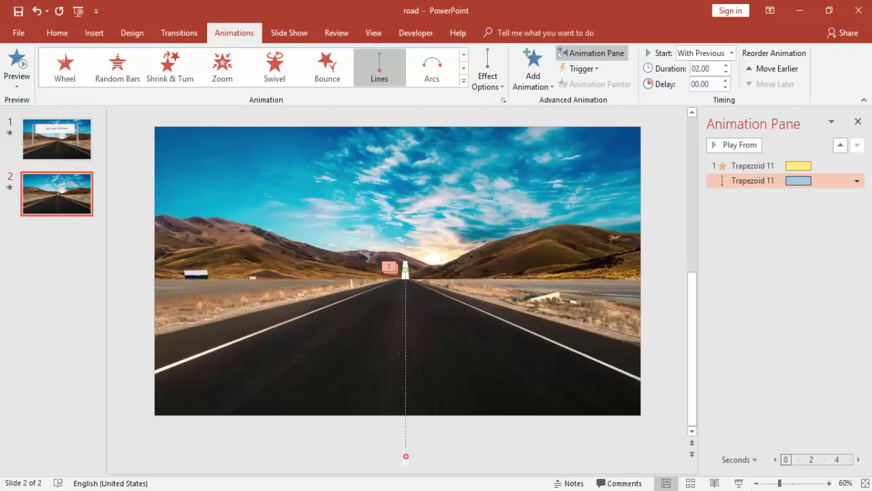
left_click(757, 482)
left_click(756, 482)
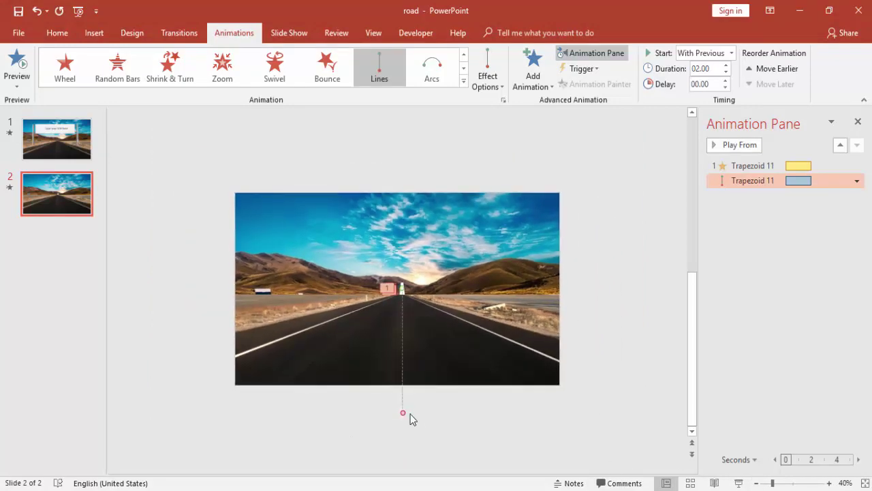
left_click_drag(402, 412, 402, 431)
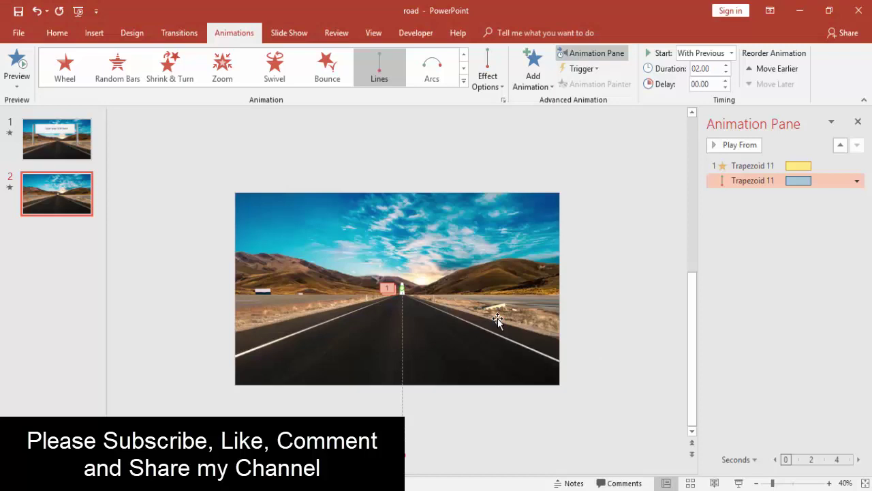
Duplicate the animated lane marking and nudge the copy slightly right.
left_click(642, 310)
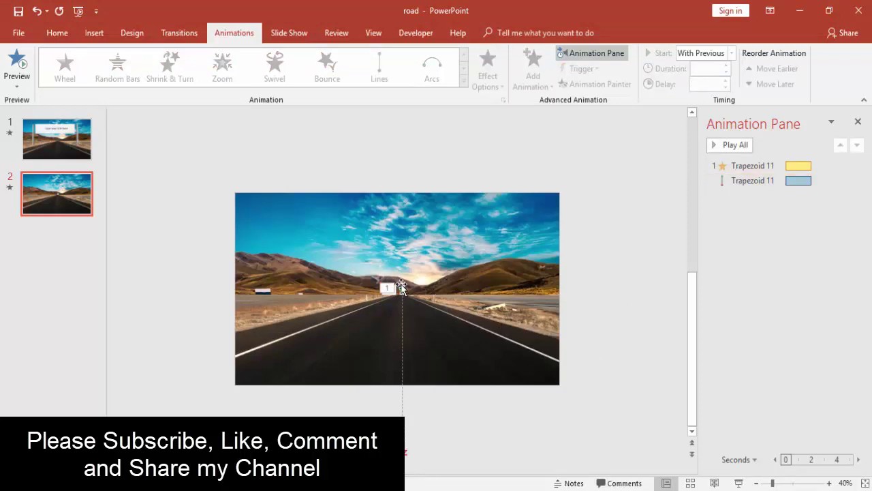
left_click(401, 287)
key("ctrl+d")
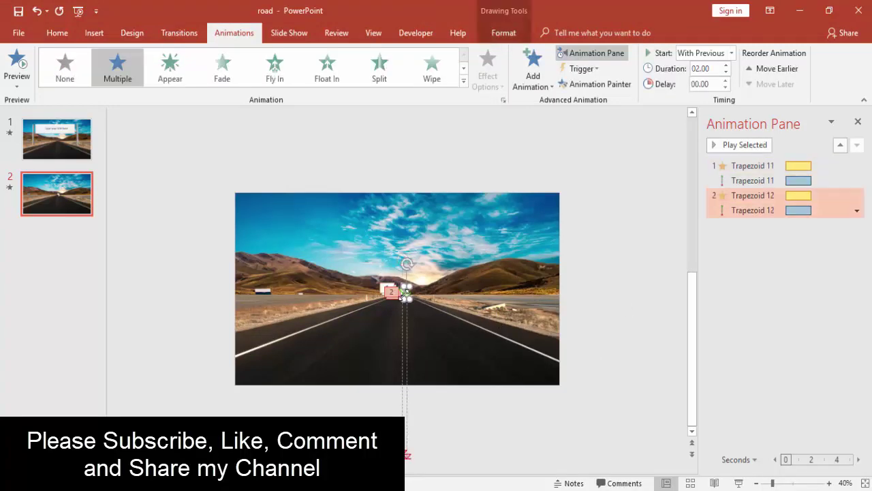
key("Right")
key("Right")
key("Right")
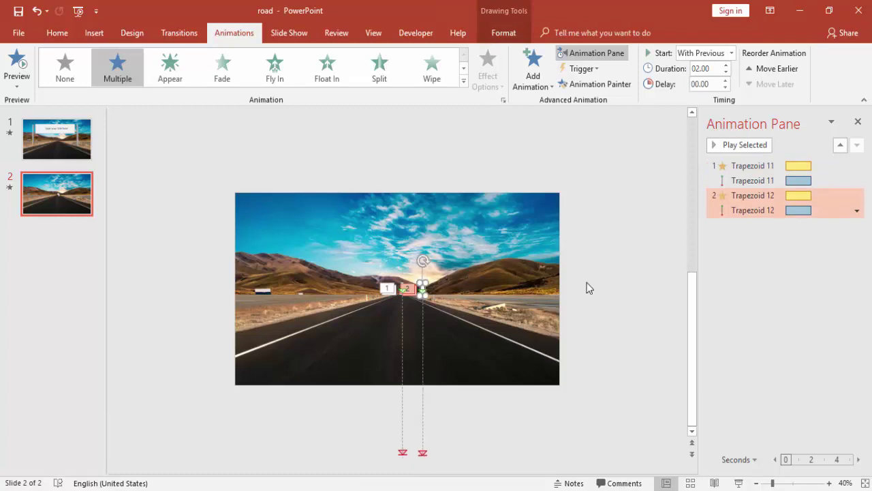
Change the second marking's Grow/Shrink size from 600% to custom 400%.
left_click(763, 195)
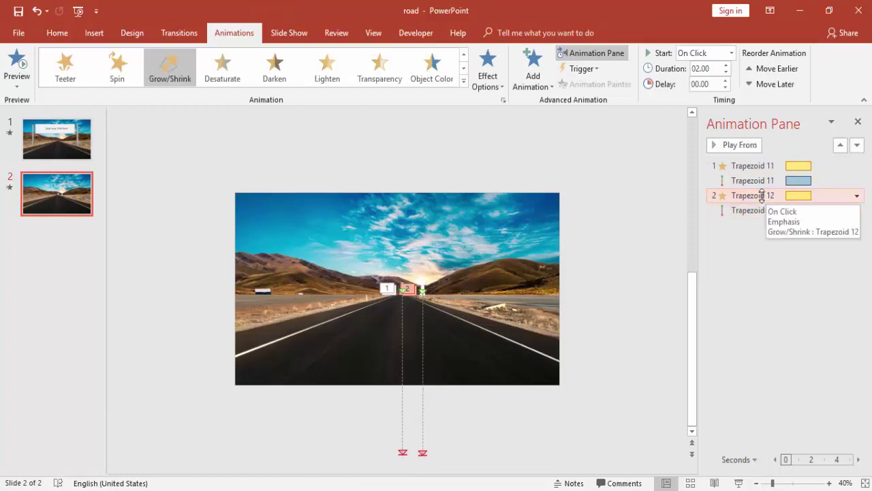
double_click(761, 196)
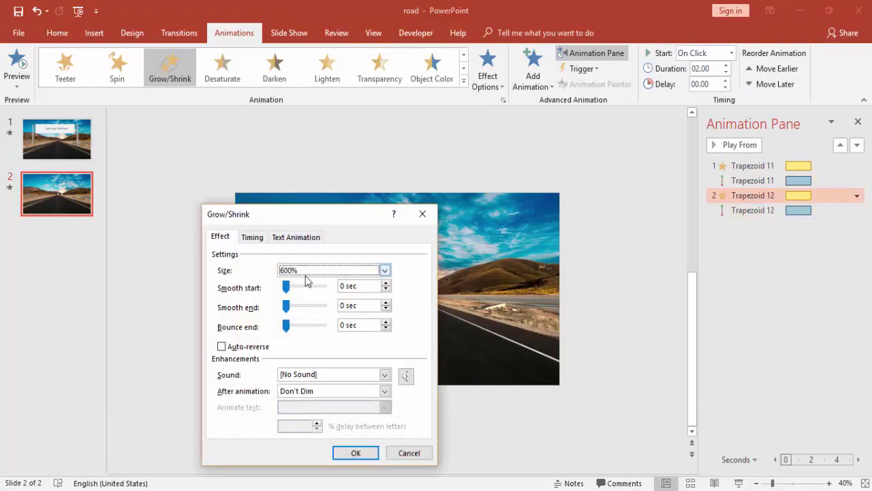
left_click(385, 270)
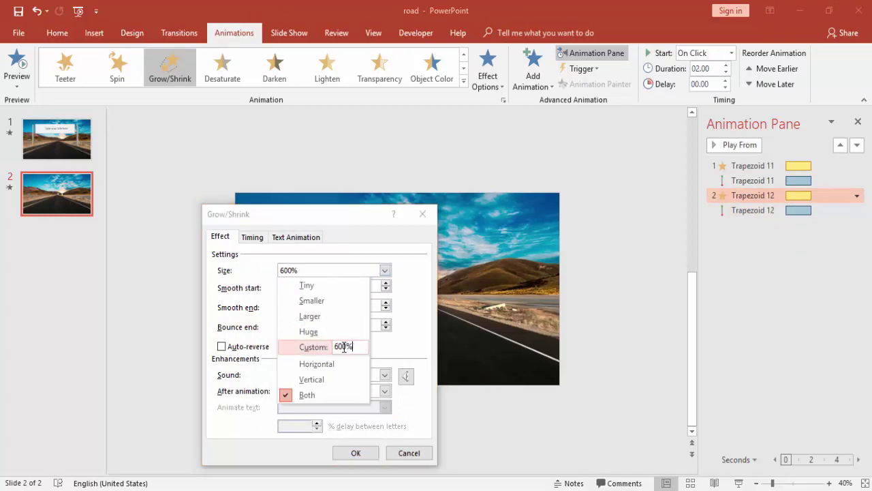
double_click(344, 347)
type("400")
key("Return")
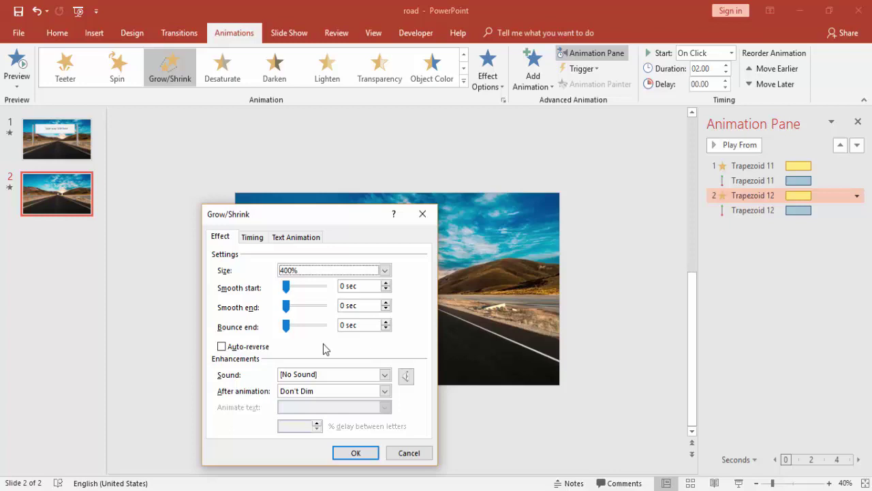
left_click(252, 237)
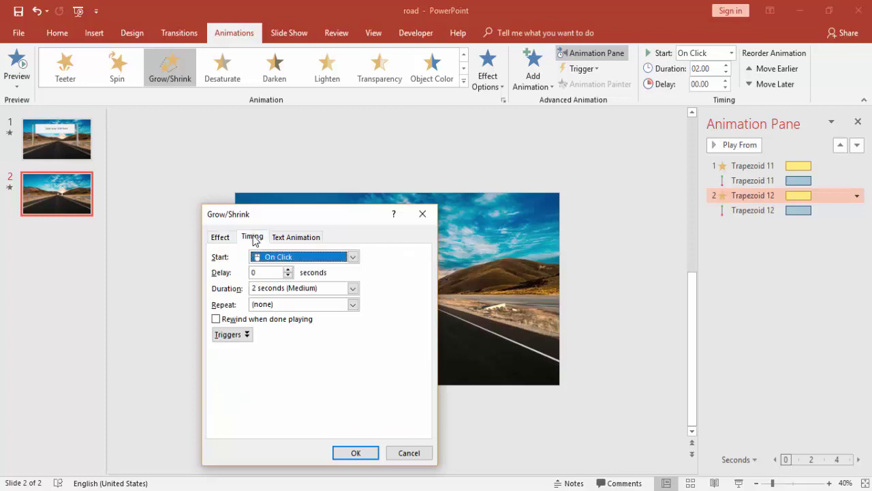
left_click(361, 456)
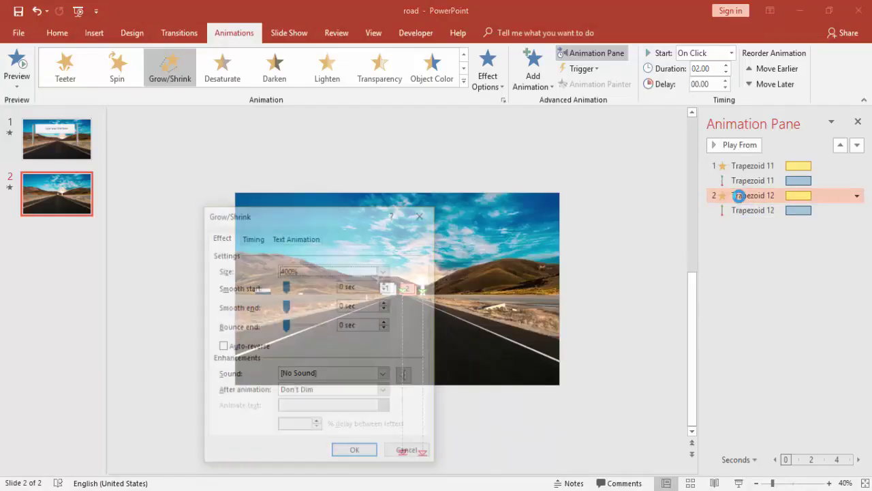
Set the Grow/Shrink to start With Previous after a 1-second delay.
left_click(252, 236)
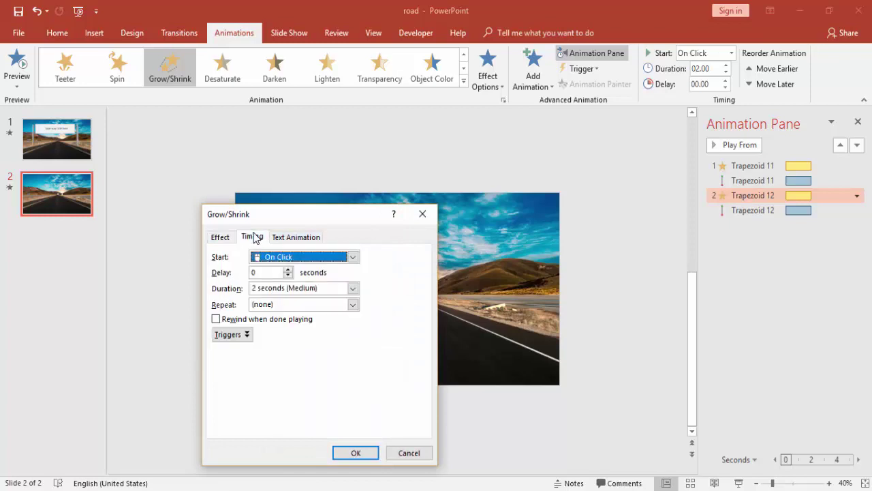
left_click(353, 256)
left_click(293, 271)
key("Down")
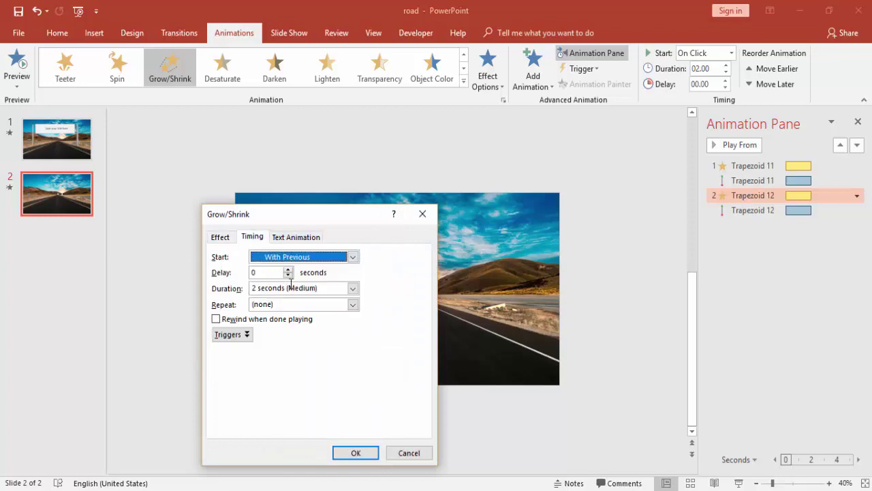
left_click(289, 270)
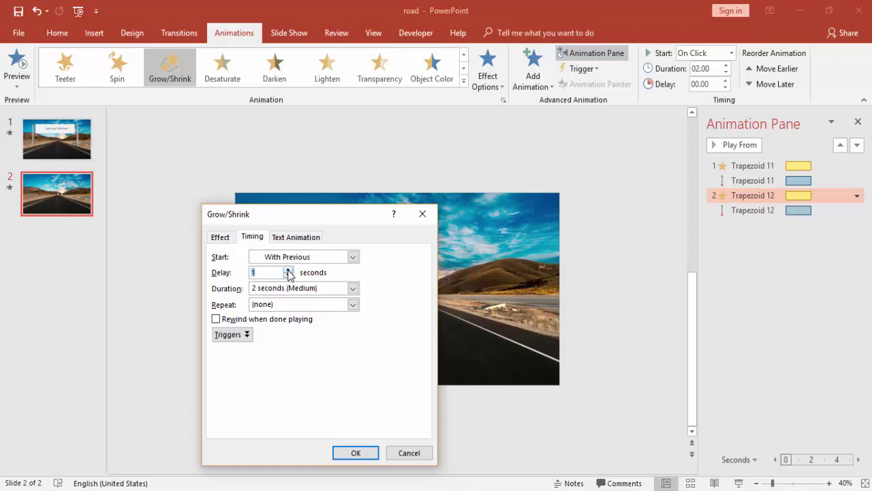
left_click(351, 452)
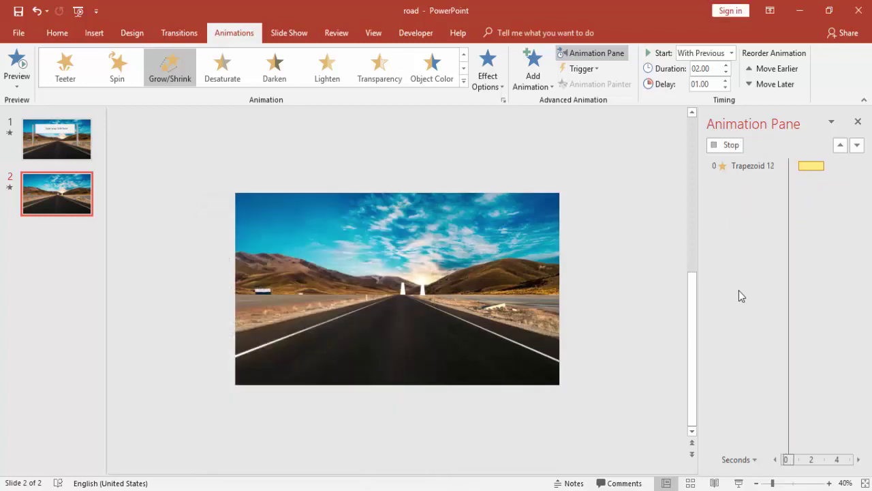
Give the downward motion path a 1-second delay.
double_click(752, 210)
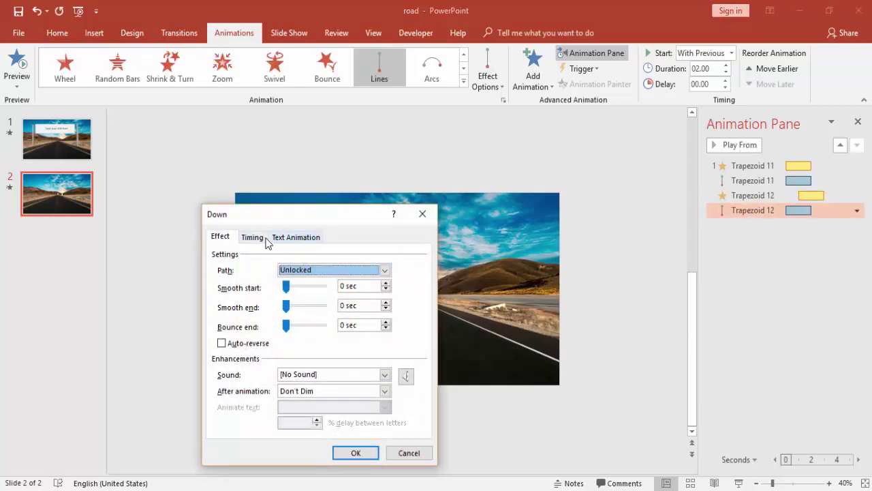
left_click(253, 239)
left_click(288, 269)
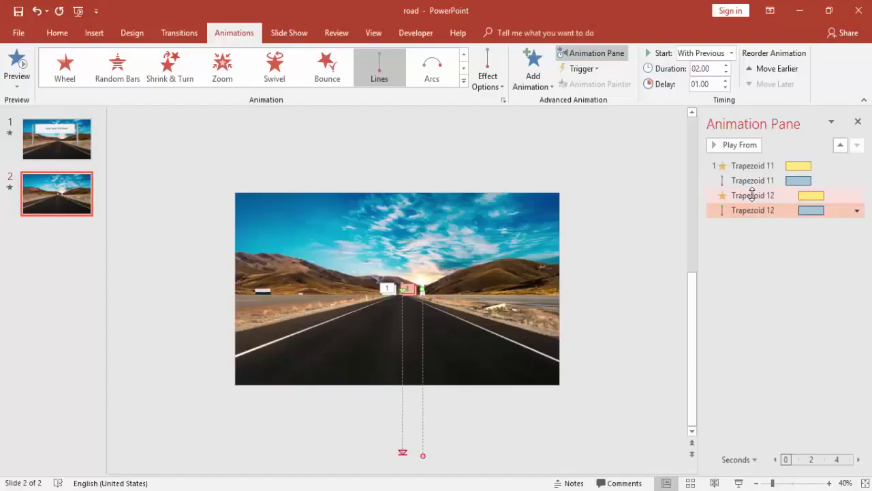
Raise the grow and downward-motion delays of the second lane marking to 2 seconds.
double_click(752, 195)
left_click(252, 237)
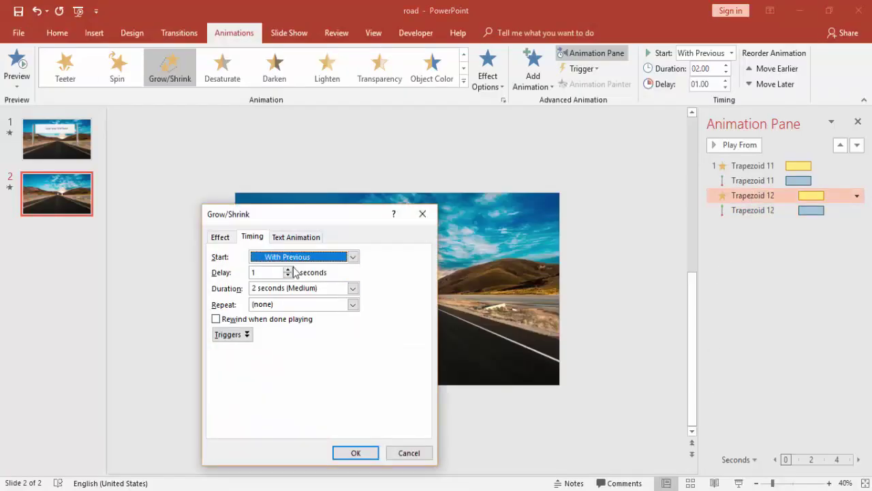
left_click(287, 269)
left_click(354, 452)
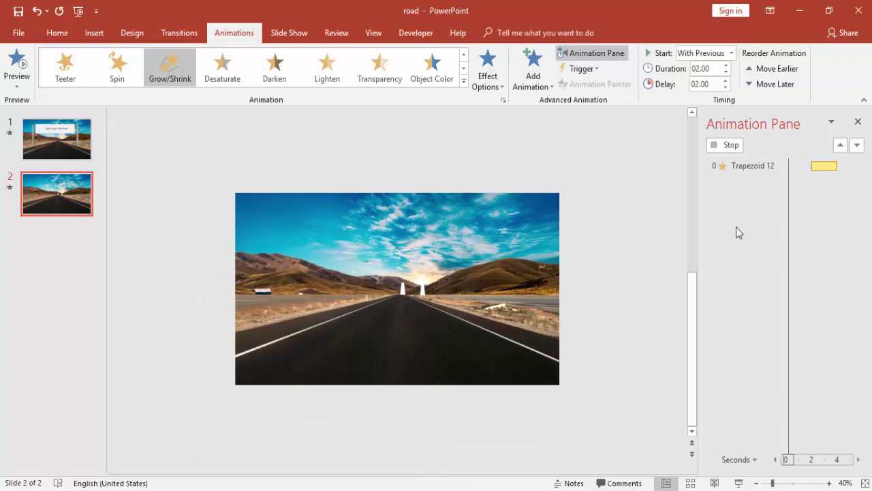
double_click(743, 210)
left_click(252, 237)
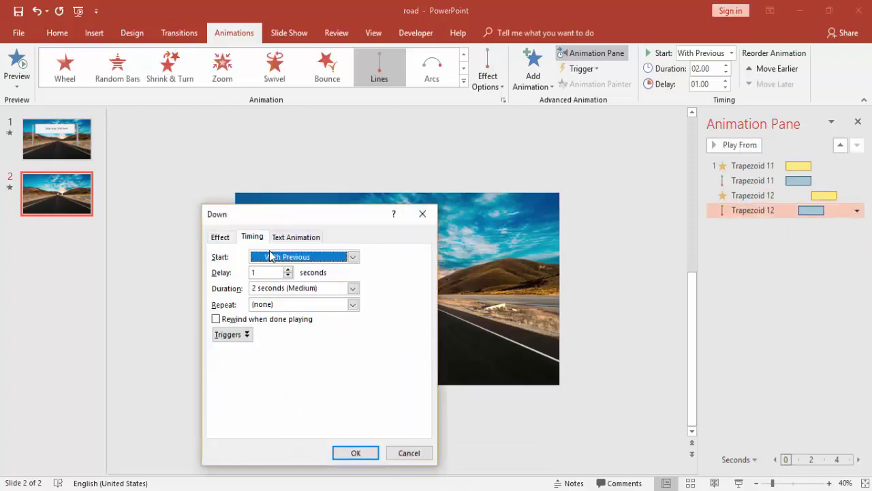
left_click(288, 269)
left_click(355, 452)
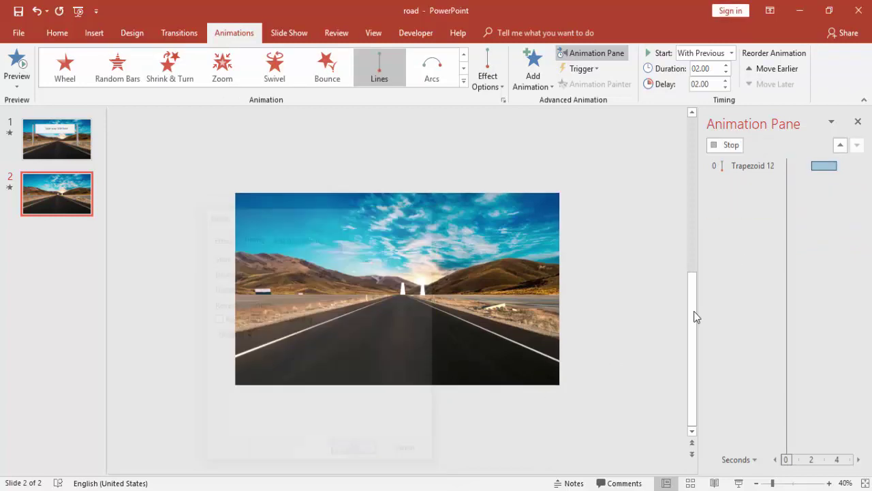
Zoom in and move the second lane marking onto the first one.
left_click(422, 293)
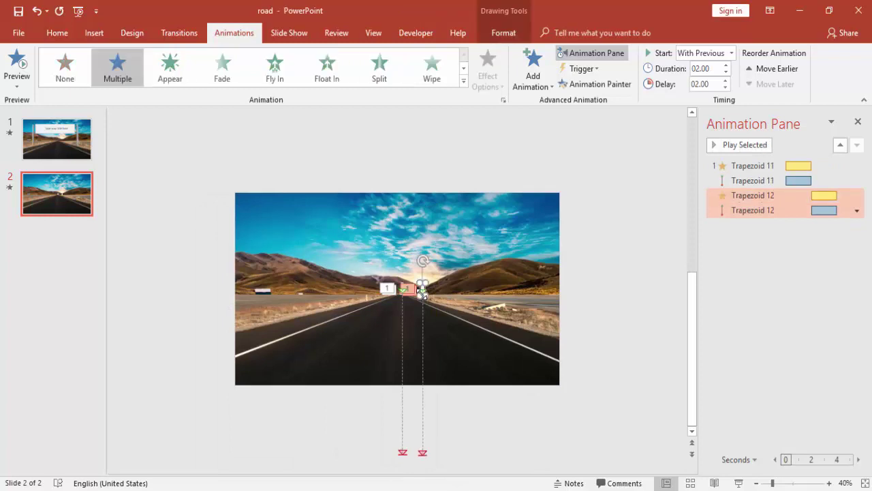
left_click(792, 482)
left_click_drag(399, 294, 350, 294)
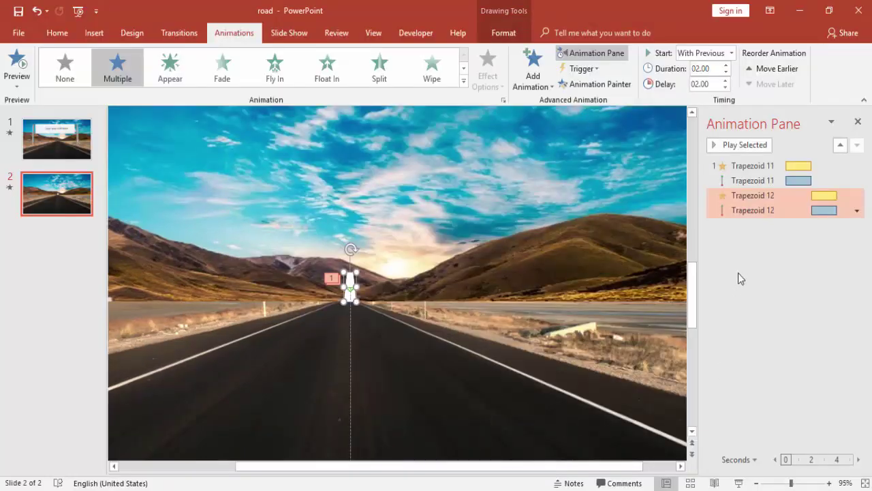
Change both the grow and downward-motion delays to 1.5 seconds.
double_click(750, 196)
left_click(251, 237)
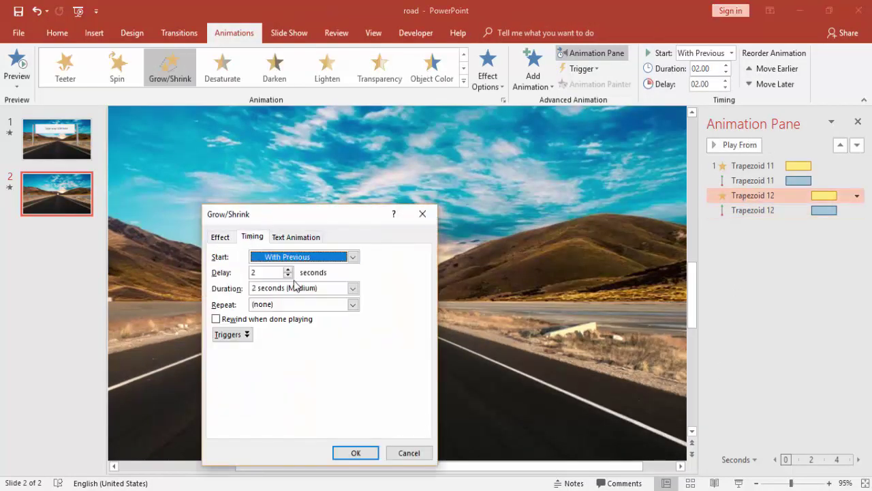
key("Tab")
left_click(354, 452)
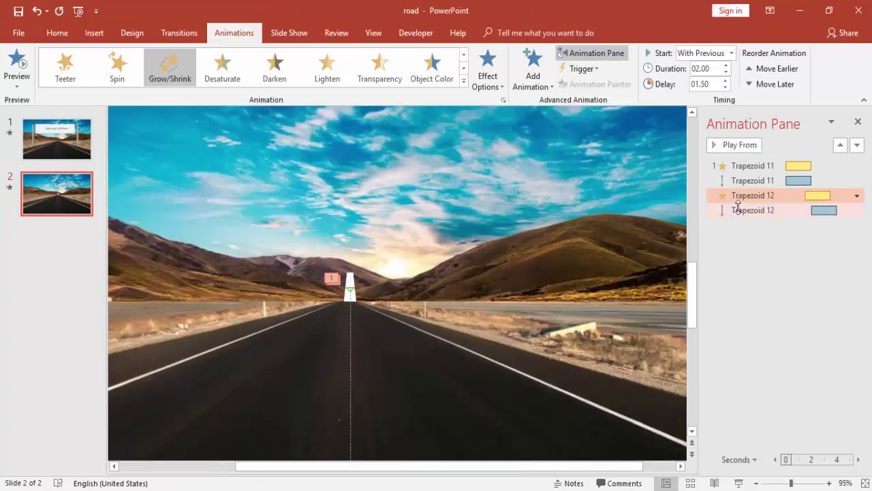
double_click(749, 210)
left_click(252, 237)
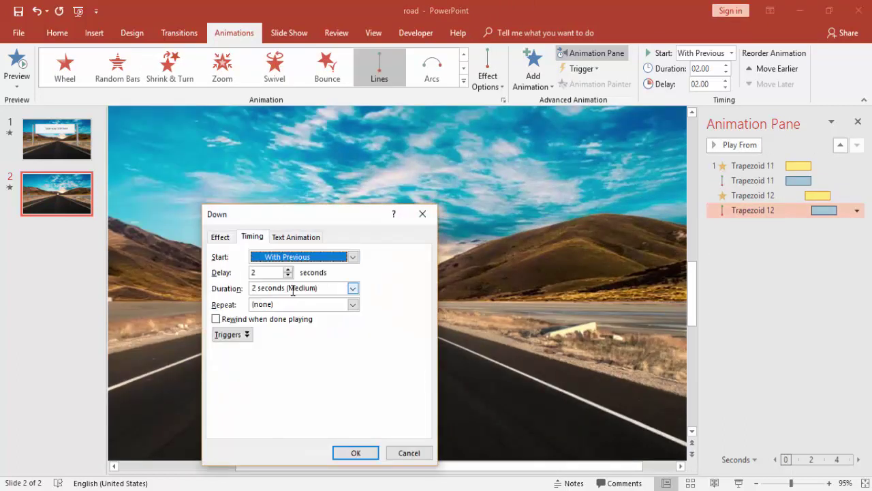
left_click(288, 269)
left_click(356, 452)
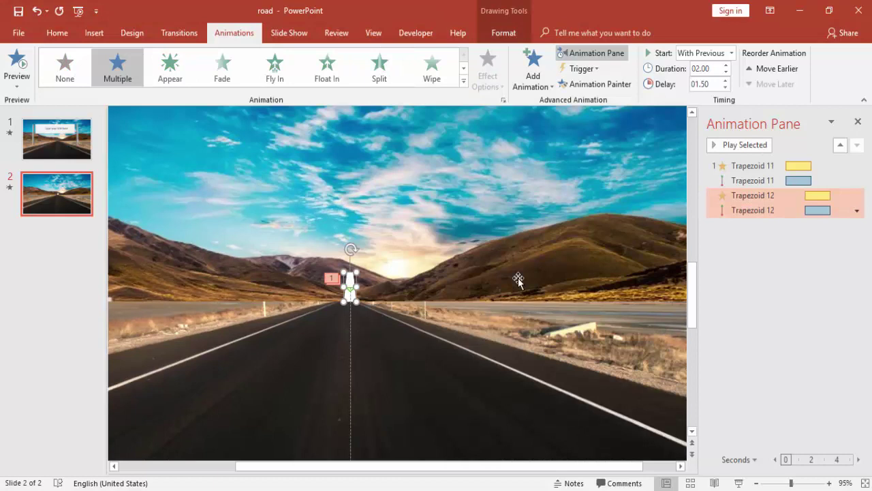
Duplicate the lane marking and give the copy a custom 300% grow with a 2.5-second delay.
key("ctrl+d")
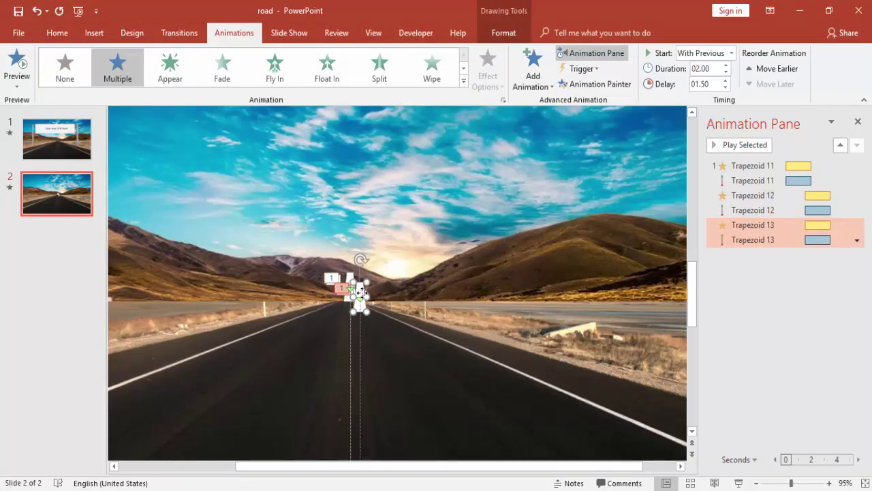
left_click_drag(362, 291, 378, 282)
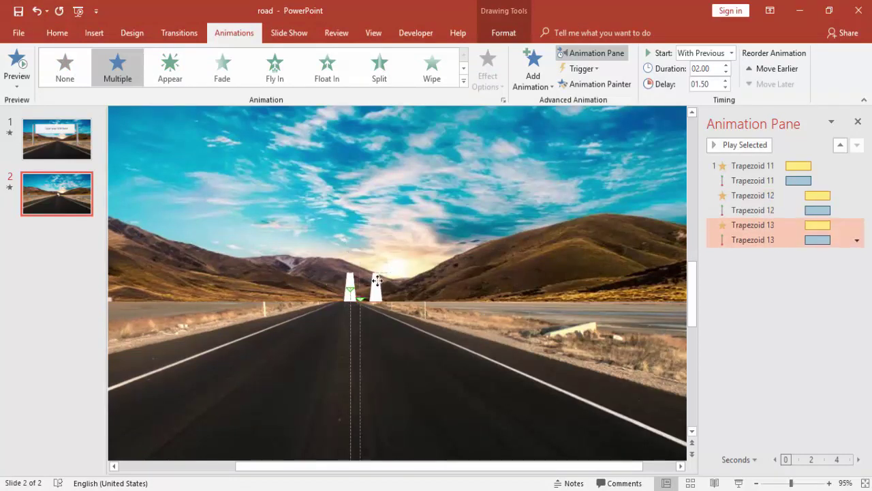
double_click(743, 226)
left_click(251, 236)
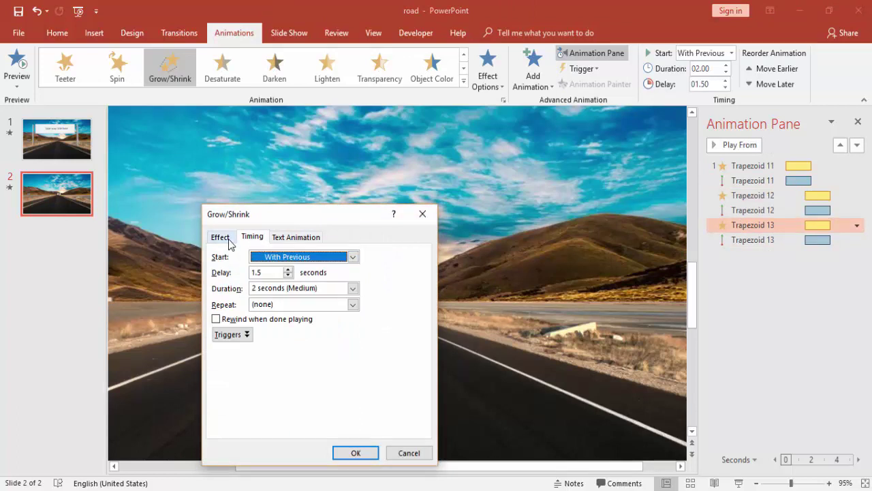
left_click(229, 240)
left_click(385, 271)
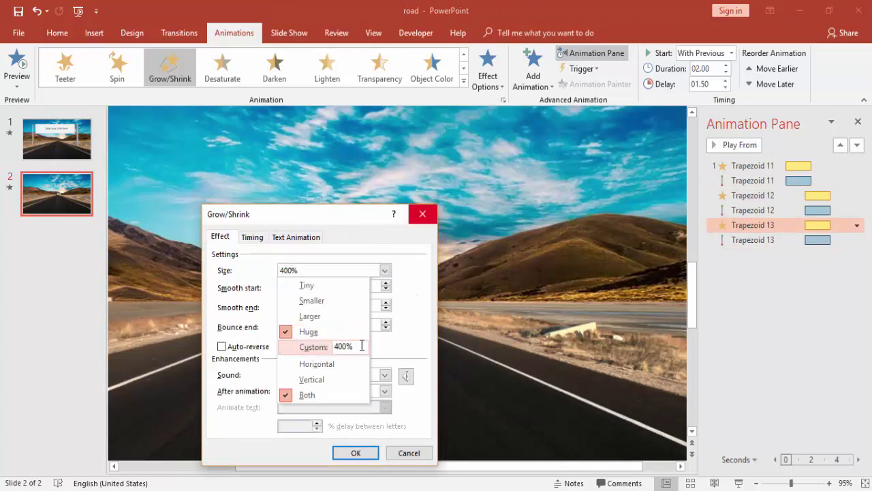
left_click(287, 349)
type("300")
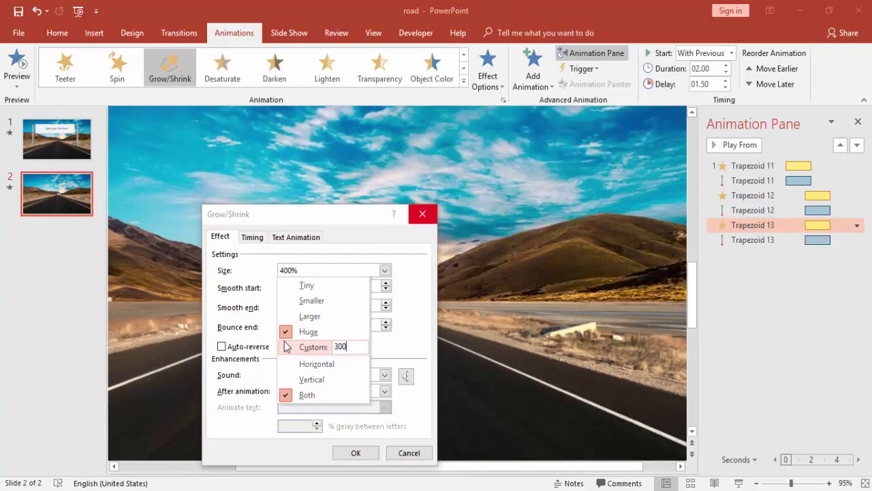
key("Return")
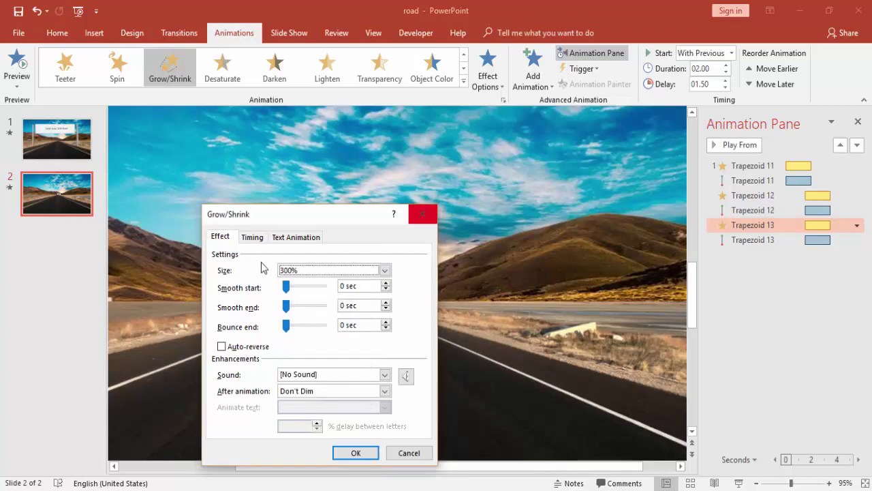
left_click(252, 238)
left_click(288, 269)
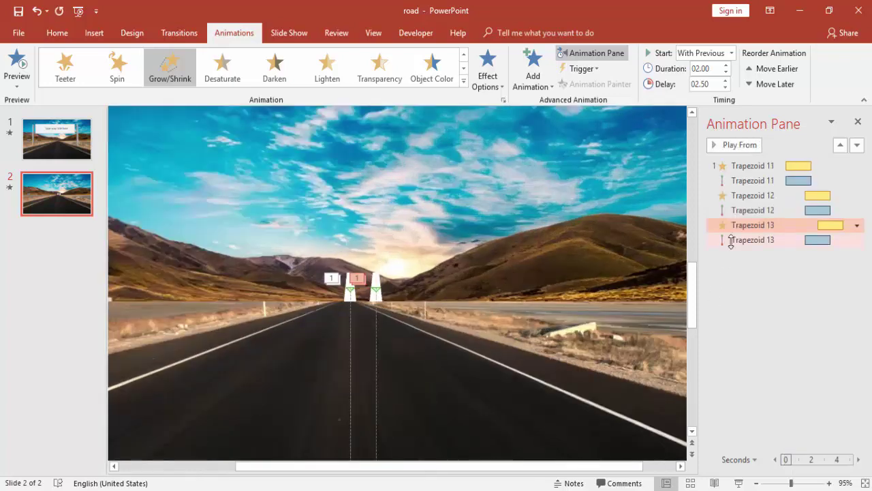
Delay Trapezoid 13's downward motion by 2.5 seconds and align it on the road's centre line.
double_click(724, 239)
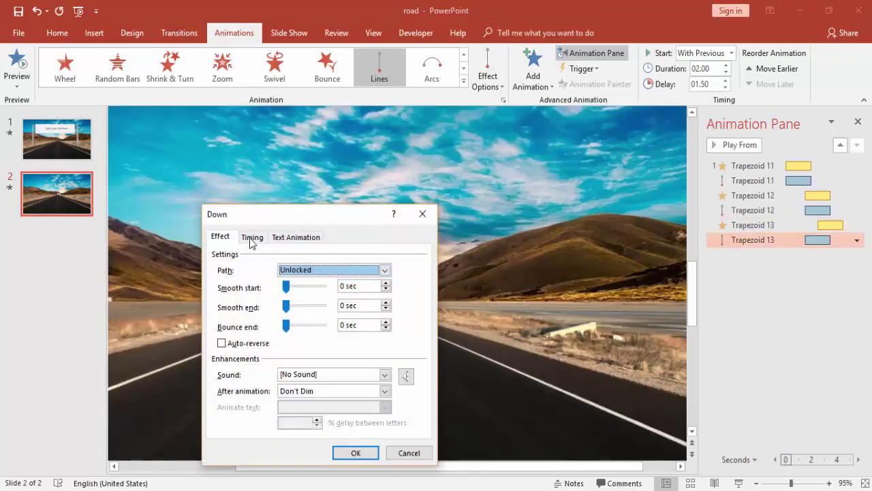
left_click(251, 237)
left_click(288, 269)
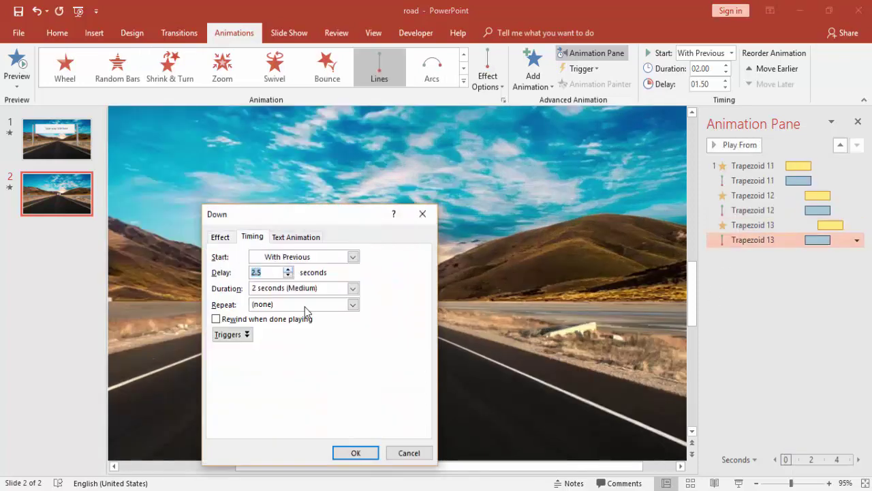
left_click(356, 452)
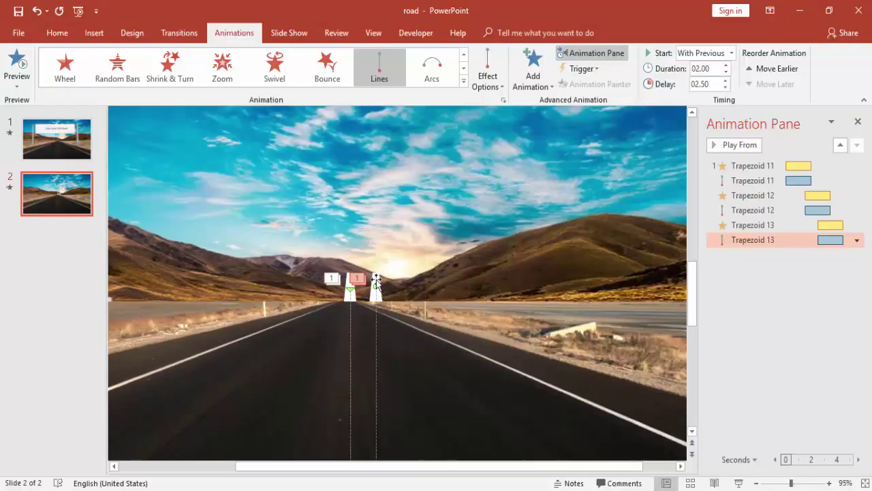
left_click_drag(376, 279, 352, 275)
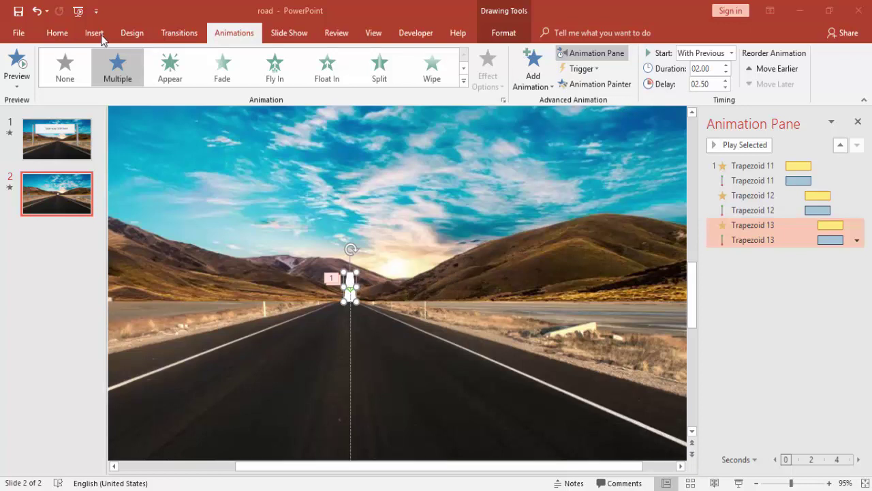
In the Selection Pane, put Picture 7 above the lane markings and Picture 8 at the back.
left_click(57, 32)
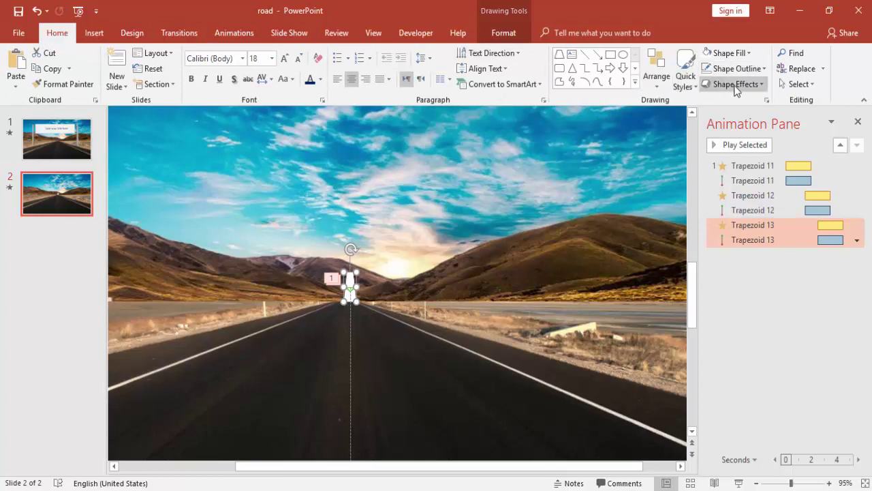
left_click(798, 84)
left_click(817, 132)
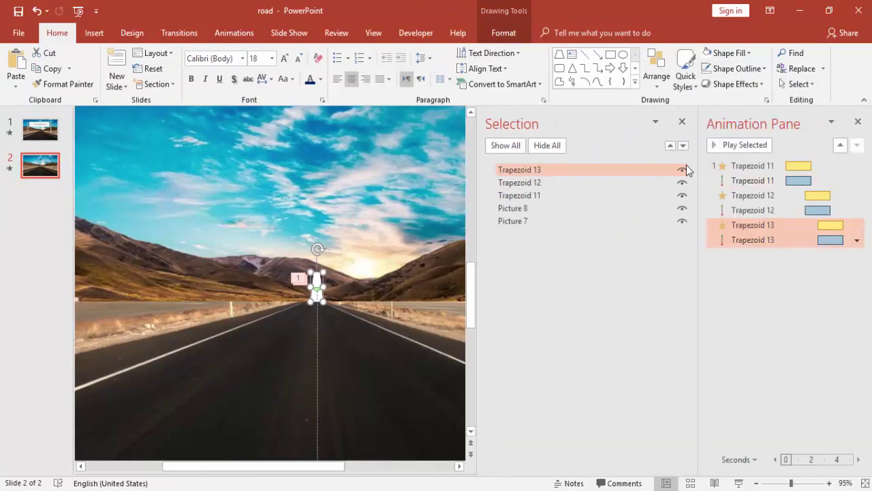
left_click(521, 208)
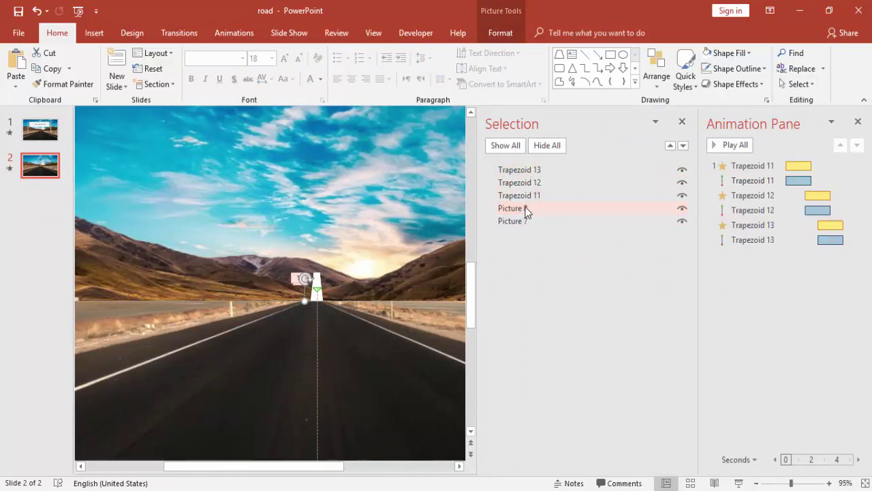
left_click_drag(525, 210, 525, 170)
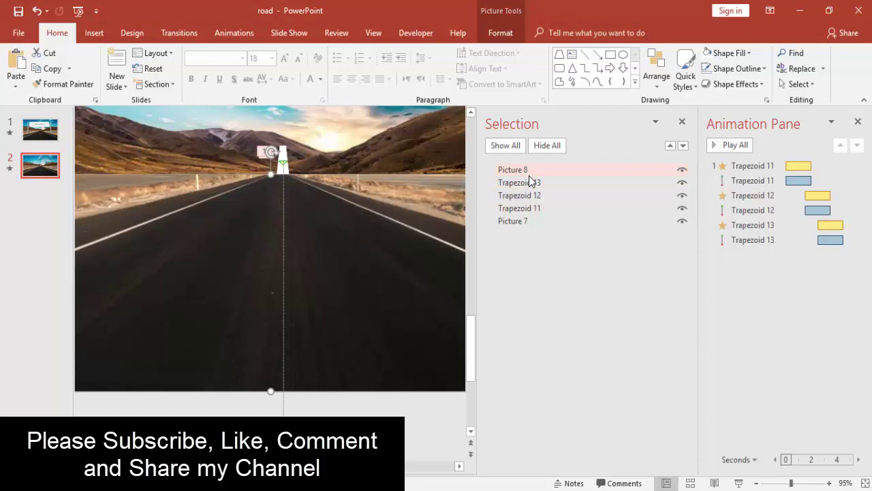
left_click(522, 222)
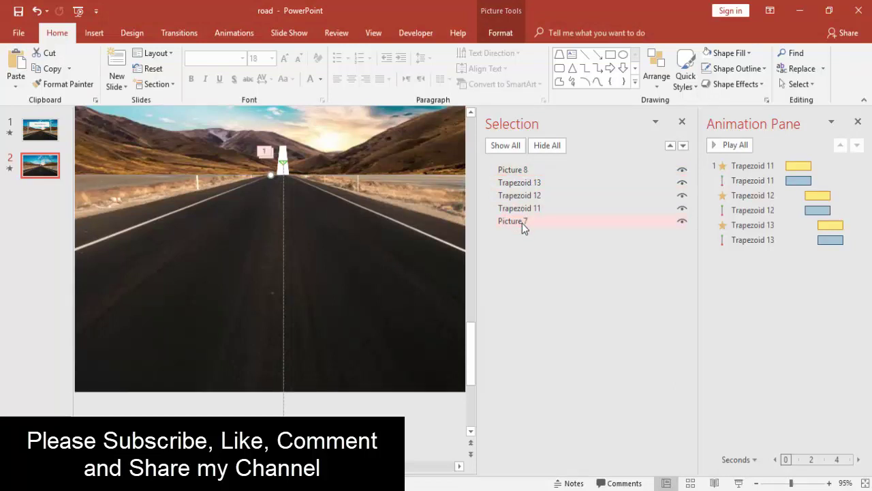
mouse_move(522, 222)
left_mouse_down()
mouse_move(522, 175)
mouse_move(528, 252)
mouse_move(525, 243)
left_mouse_up()
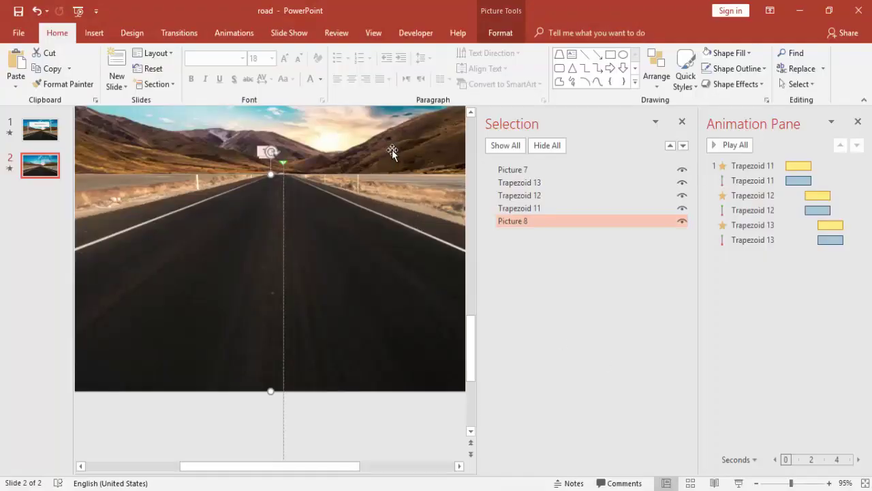
left_click(518, 170)
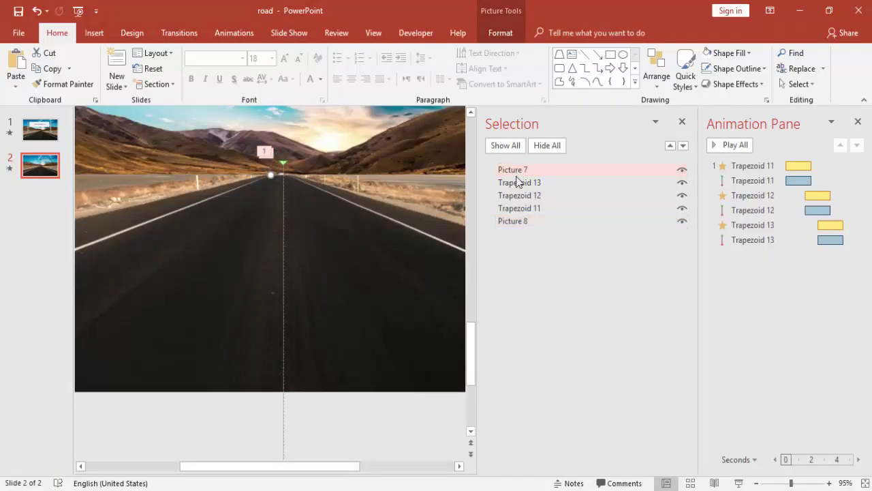
left_click(519, 220)
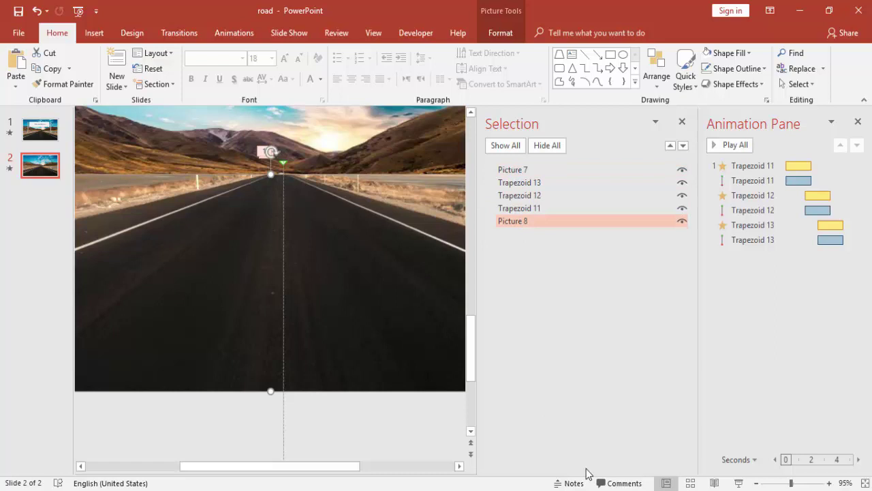
Deselect Picture 8 and close the Selection and Animation panes.
left_click(732, 484)
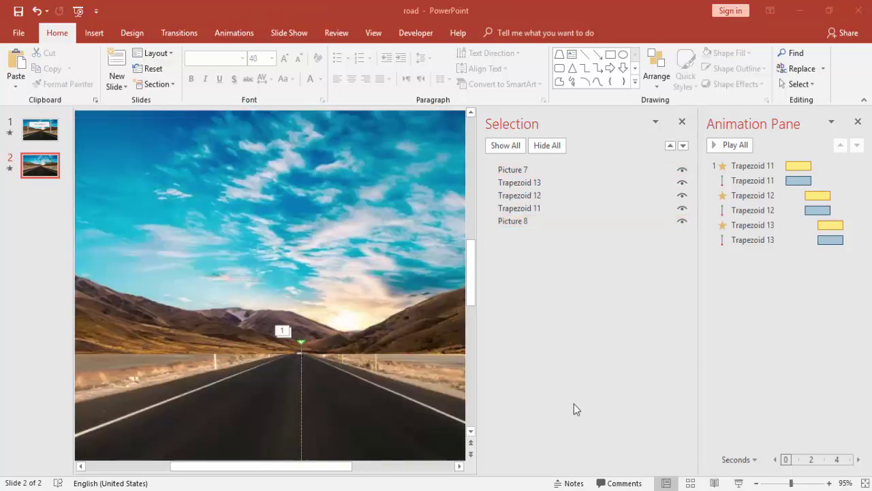
left_click(682, 122)
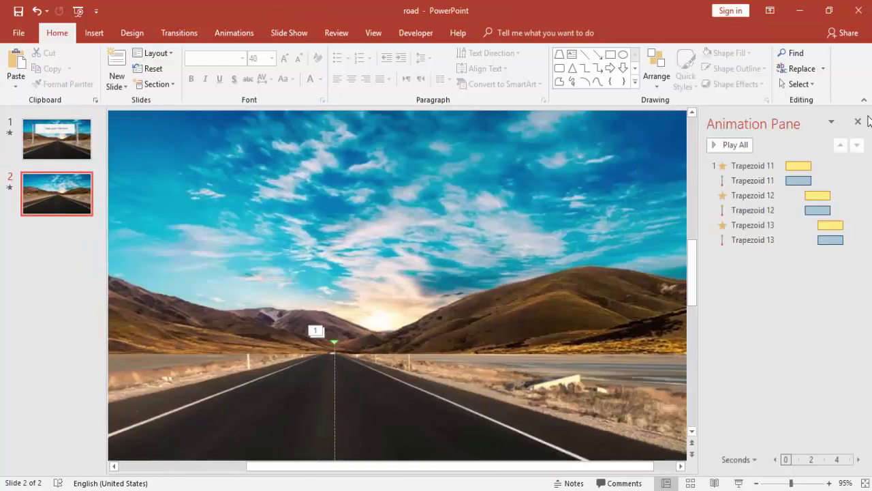
left_click(857, 122)
Paste the billboard sign reading 'Type your title here' onto slide 2 and select it.
key("ctrl+v")
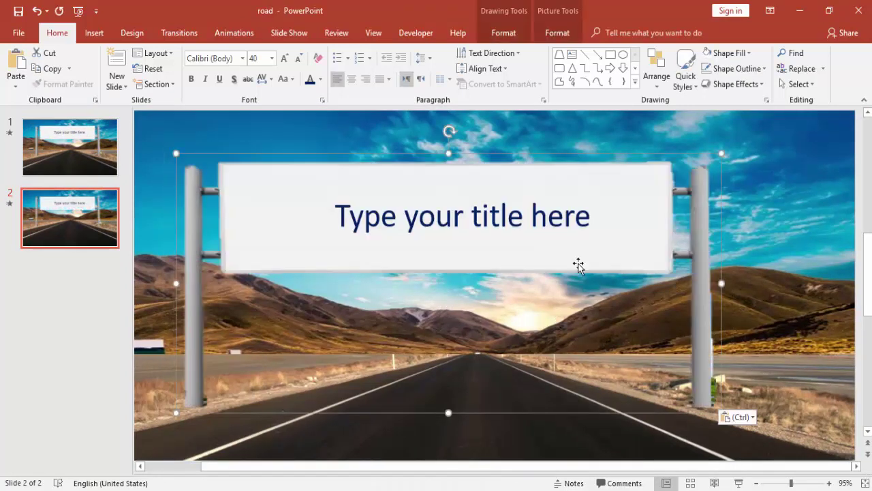
left_click(341, 216)
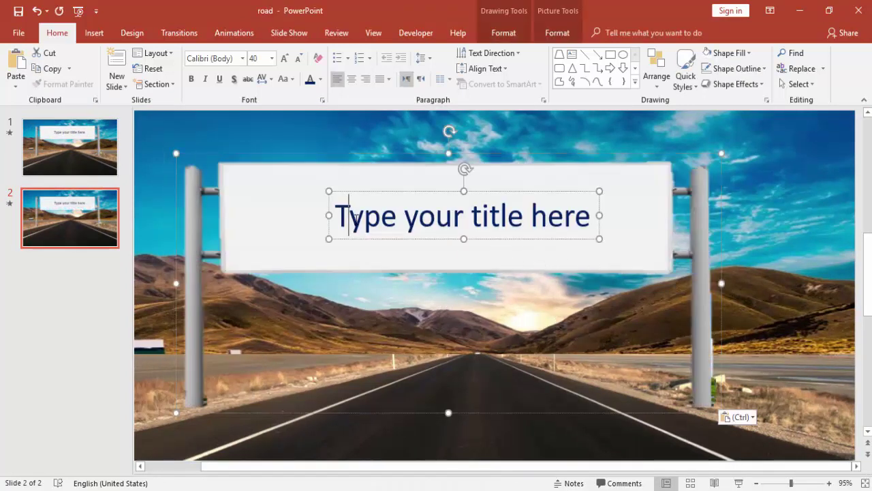
left_click_drag(341, 216, 568, 218)
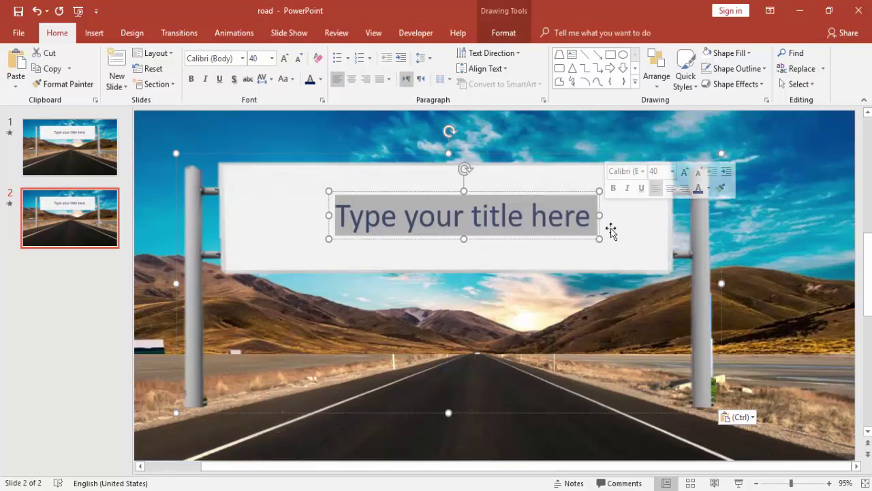
left_click(613, 230)
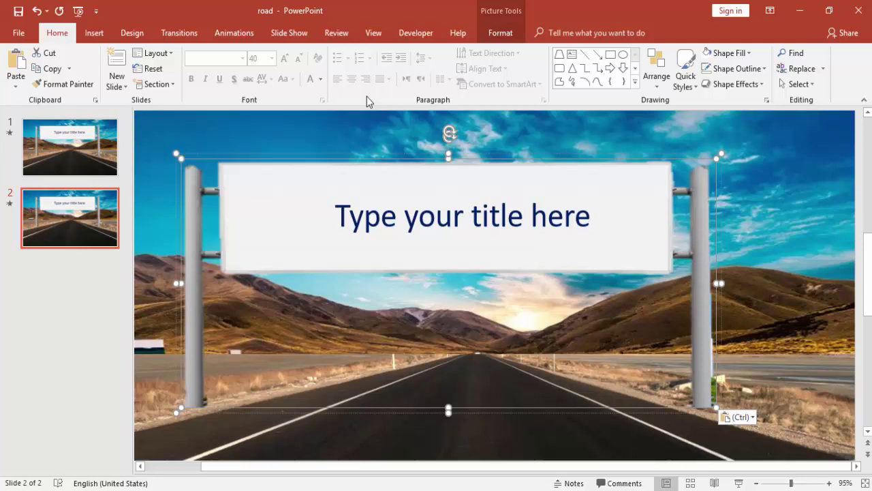
Apply the Basic Zoom entrance effect to the billboard group.
left_click(234, 32)
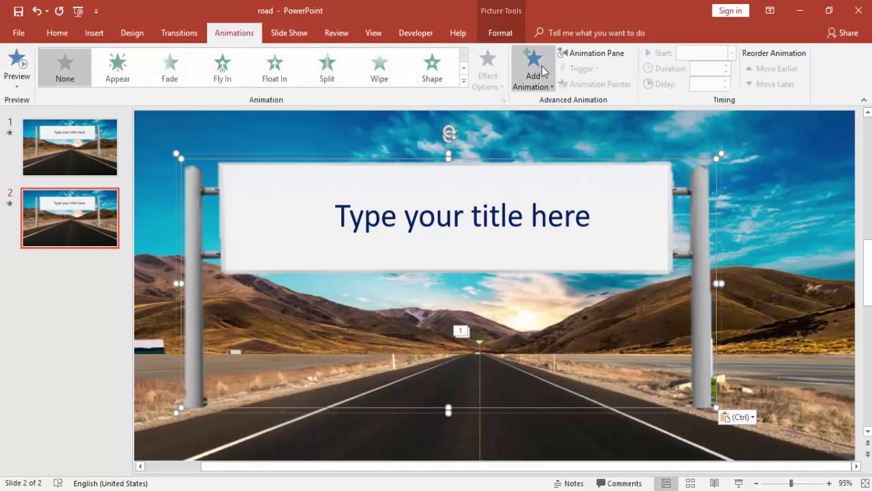
left_click(583, 53)
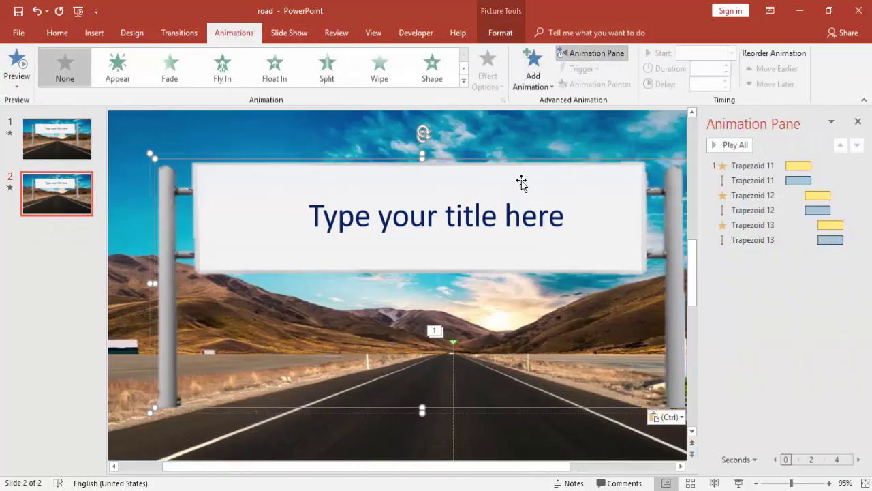
left_click(535, 80)
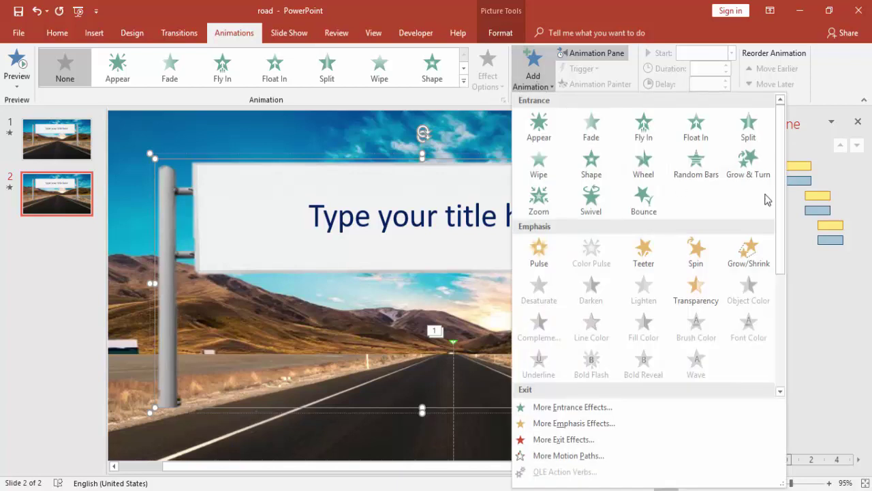
left_click_drag(783, 174, 785, 218)
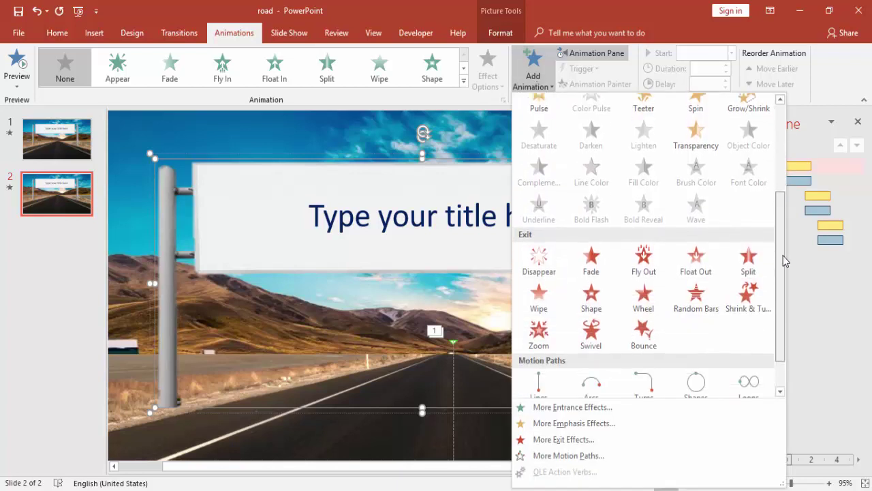
left_click_drag(780, 253, 786, 316)
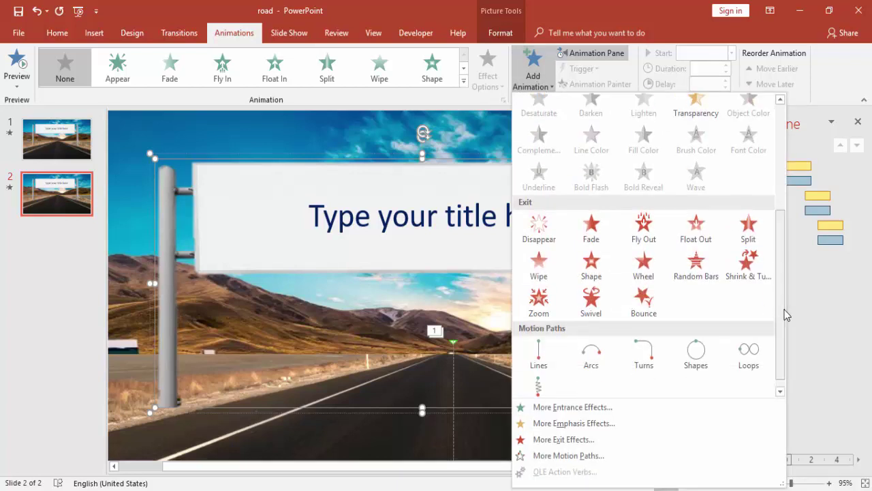
left_click(592, 411)
left_click(393, 307)
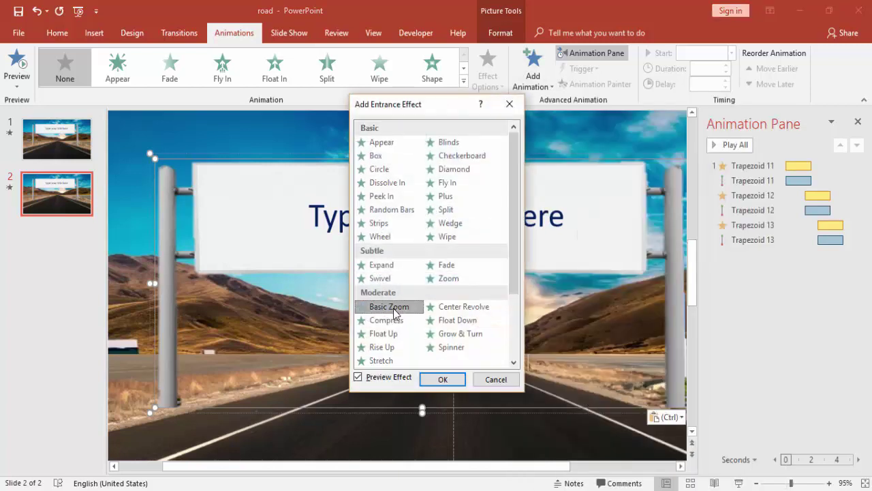
left_click(442, 379)
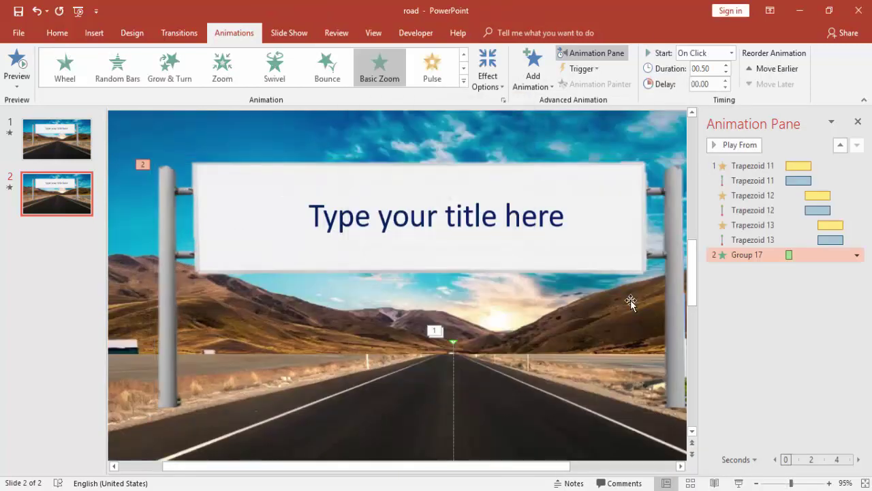
Set the zoom to start With Previous, last 1 second, and have a delay.
double_click(745, 256)
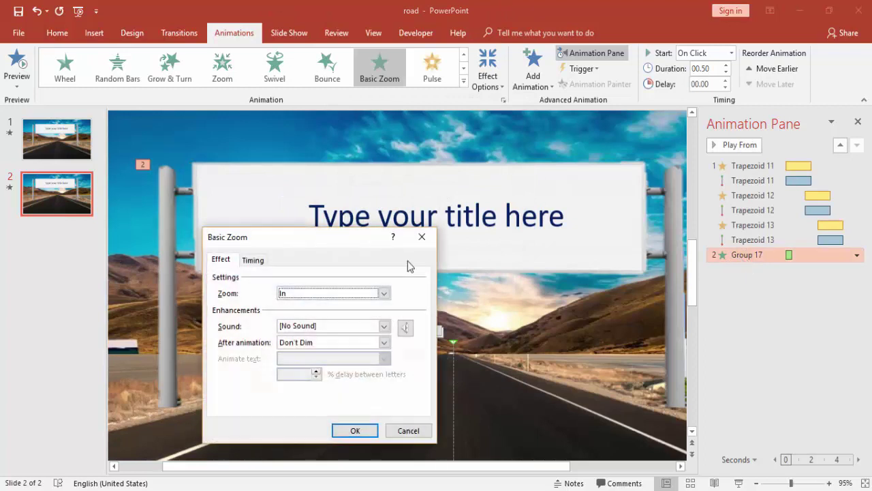
left_click(253, 261)
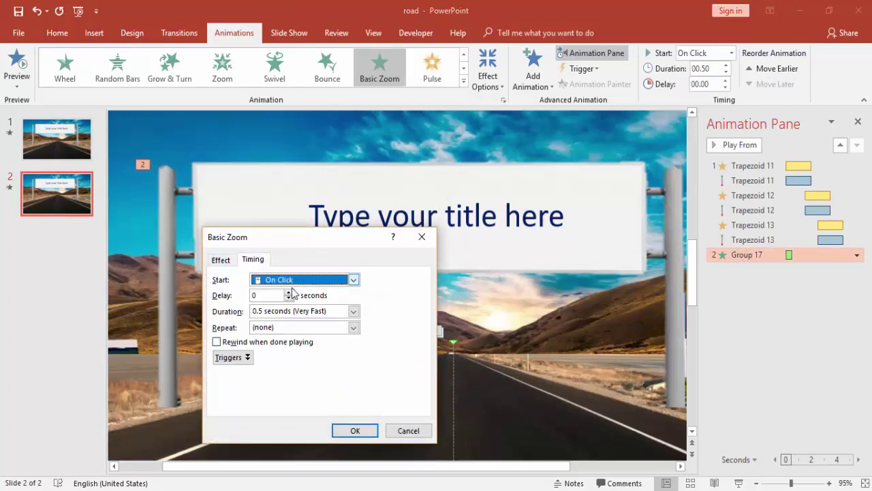
left_click(289, 293)
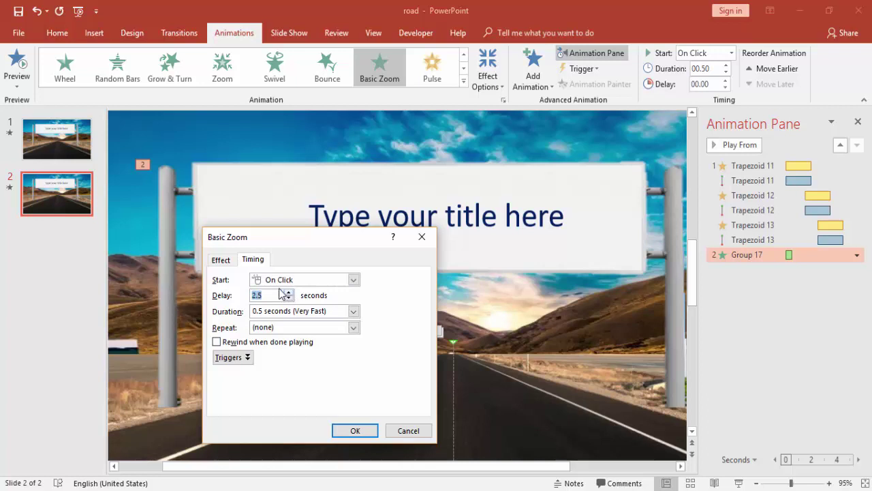
left_click(221, 260)
left_click(253, 259)
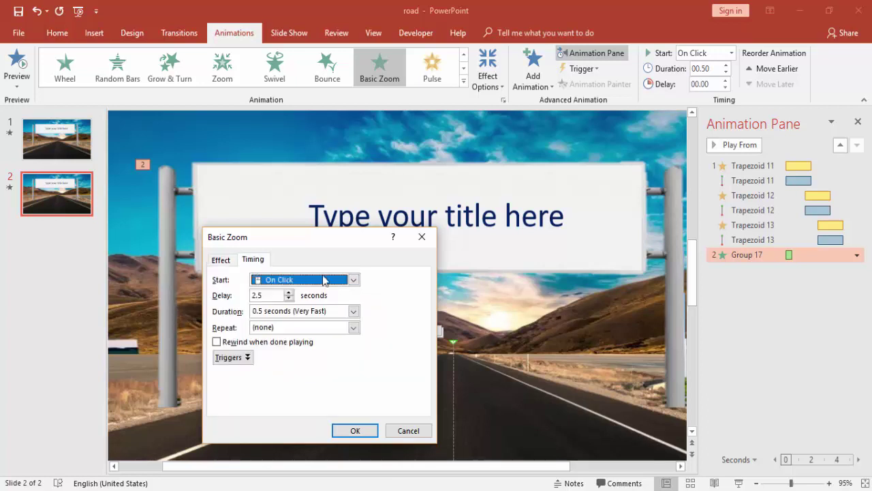
left_click(330, 280)
left_click(302, 310)
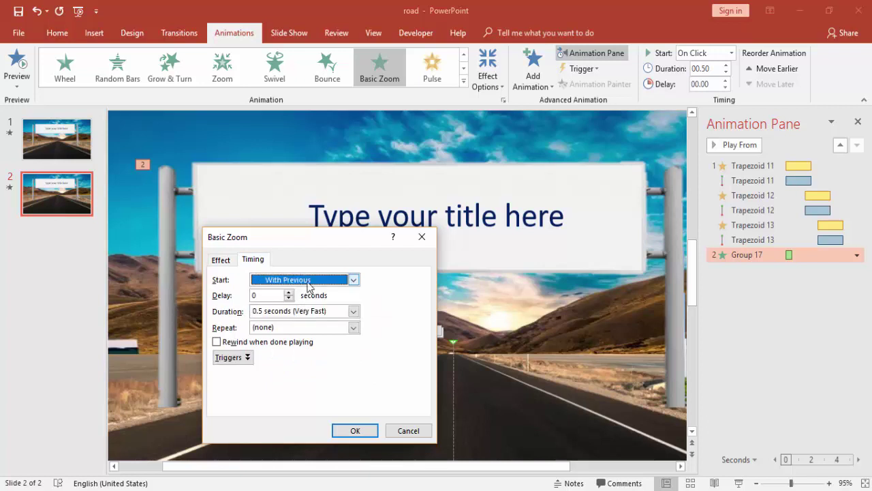
left_click(353, 312)
left_click(308, 359)
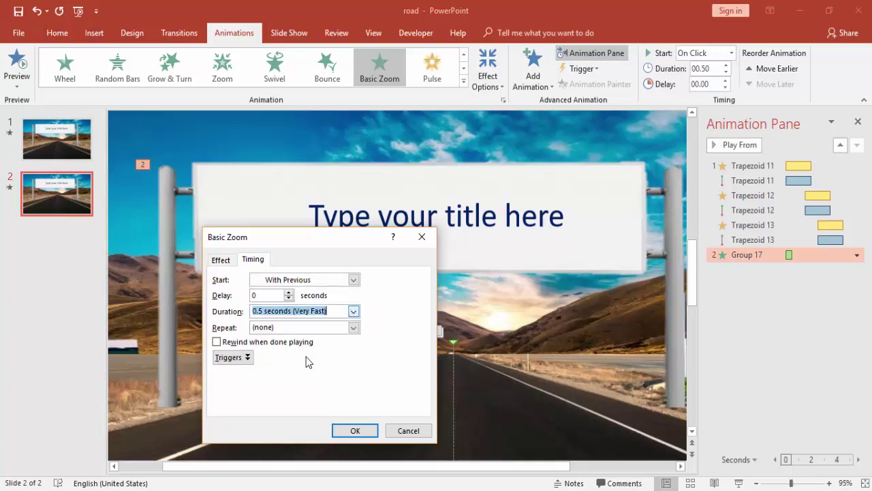
left_click(350, 429)
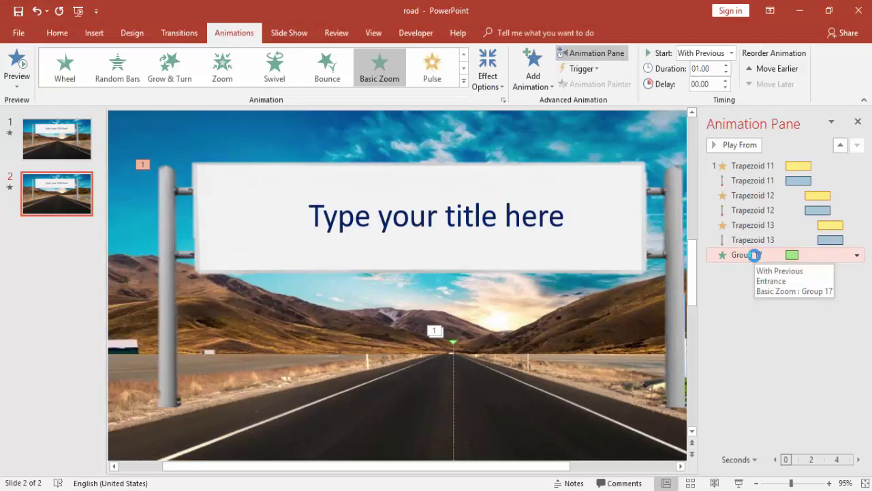
Raise the zoom entrance's delay to 2.5 seconds.
double_click(752, 255)
left_click(254, 261)
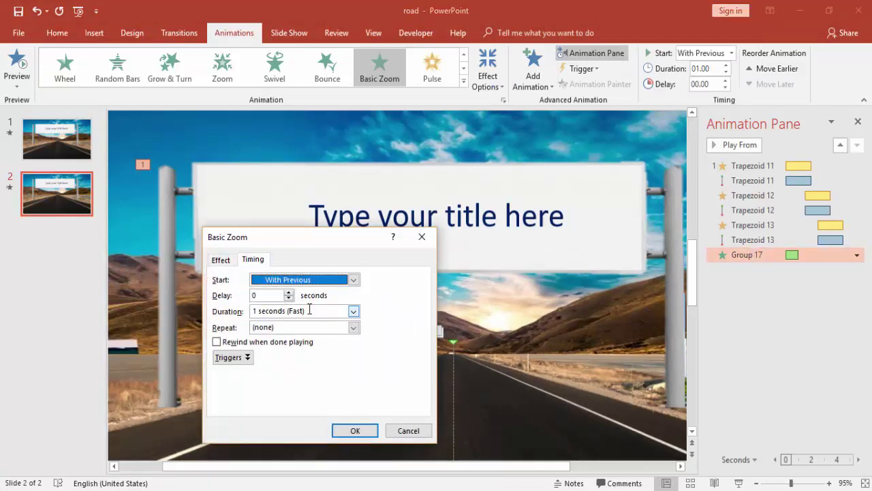
left_click(291, 295)
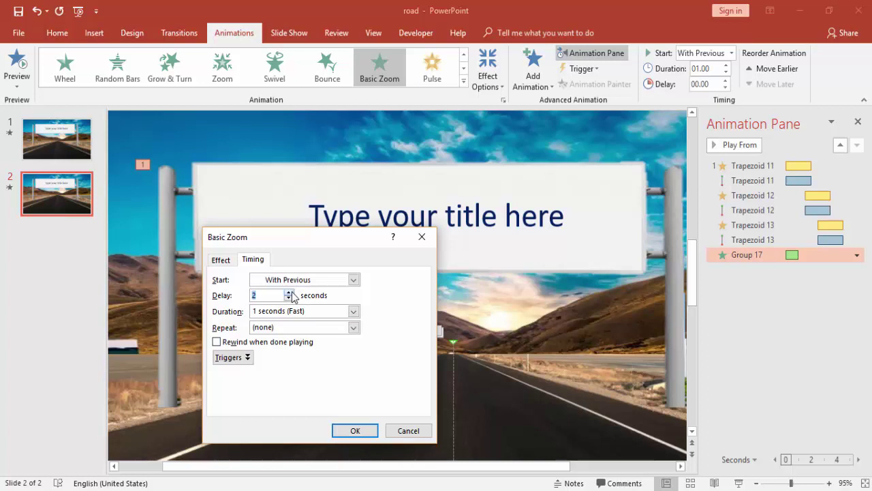
left_click(289, 292)
left_click(354, 429)
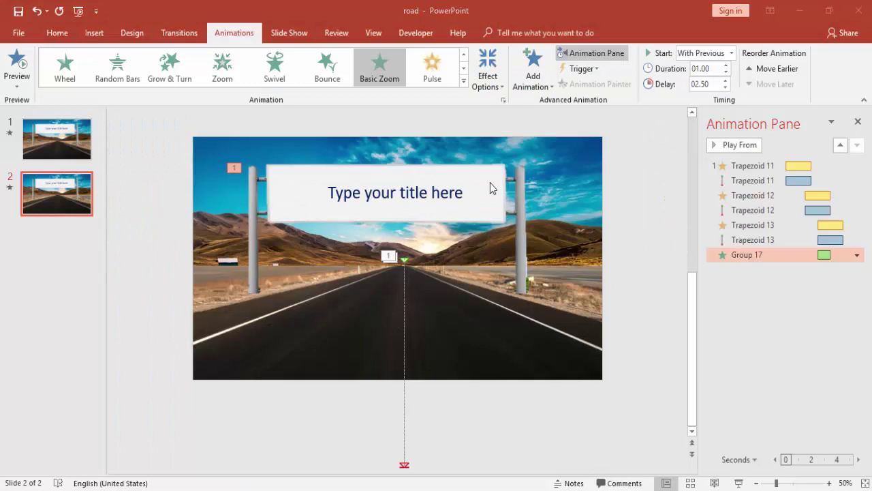
Add a Lines motion path to the billboard group with direction Up.
left_click(491, 172)
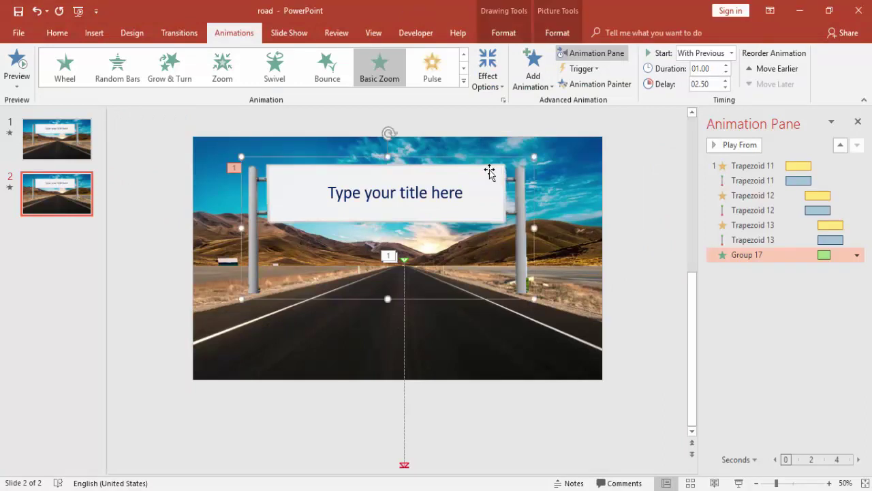
left_click(534, 76)
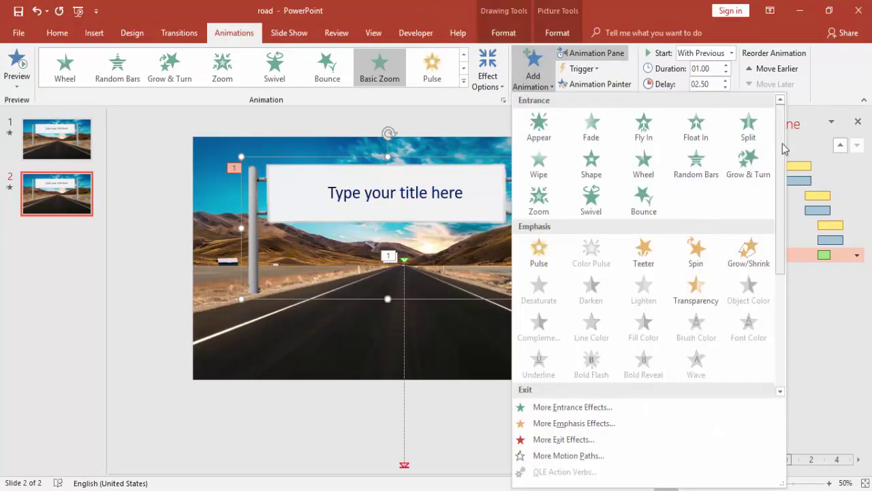
scroll(731, 281, "down", 5)
left_click(538, 340)
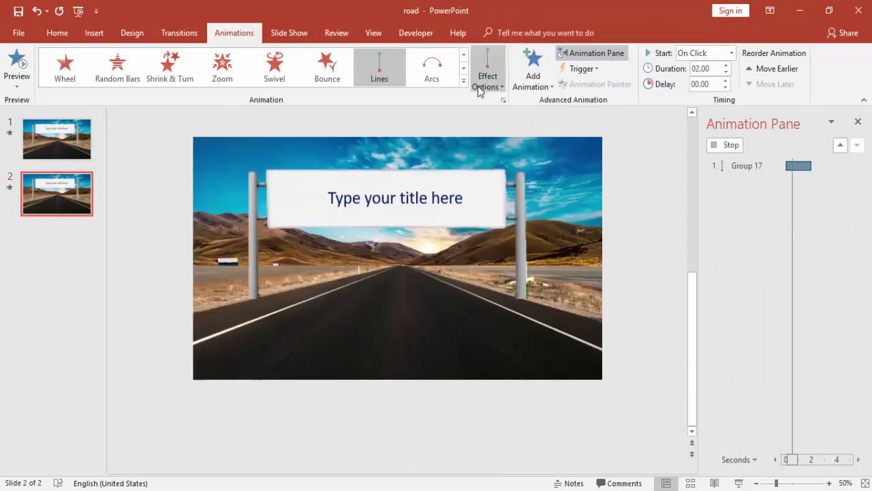
left_click(485, 89)
left_click(522, 211)
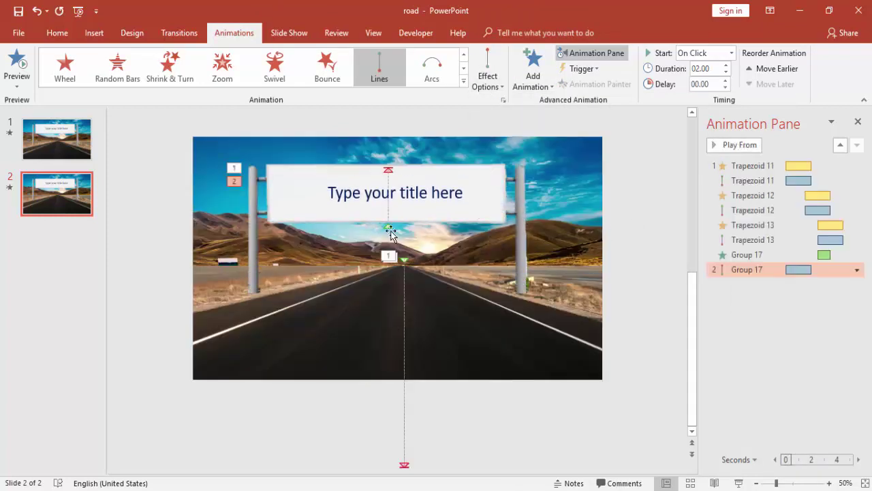
Adjust the path's end point so the billboard rises from the vanishing point into place.
left_click(389, 224)
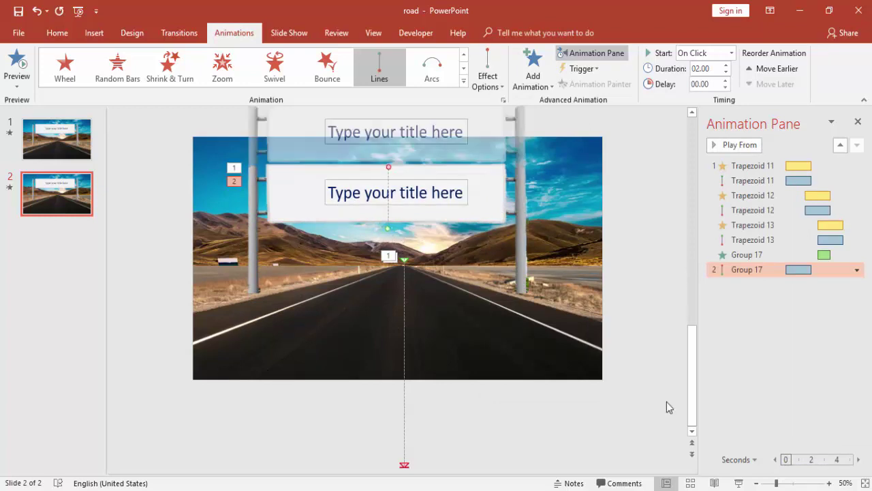
left_click(803, 485)
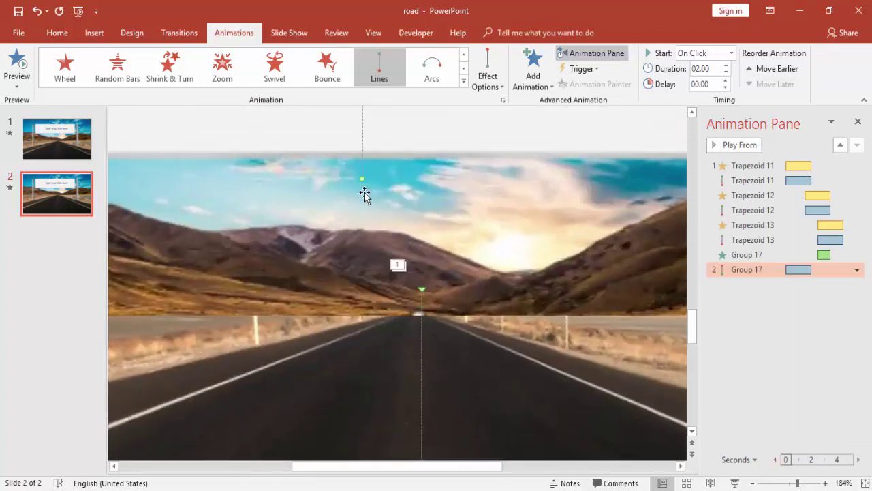
left_click_drag(361, 177, 421, 287)
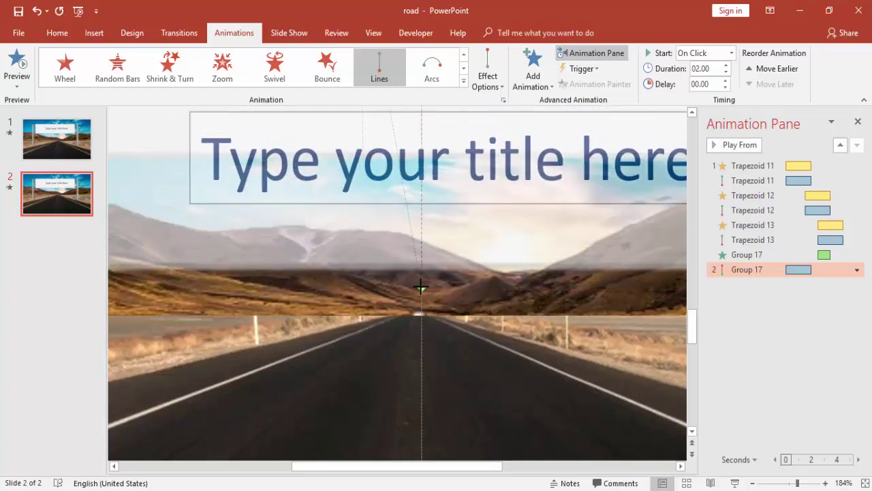
left_click_drag(421, 287, 421, 288)
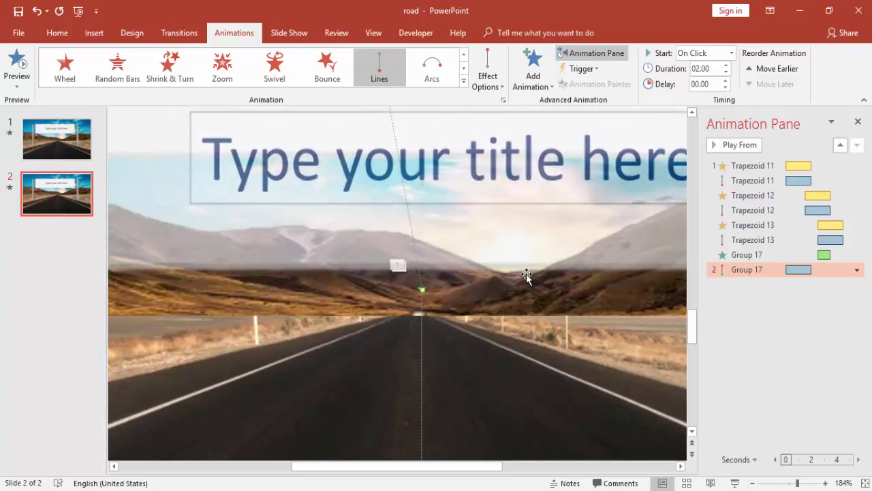
scroll(527, 274, "up", 2)
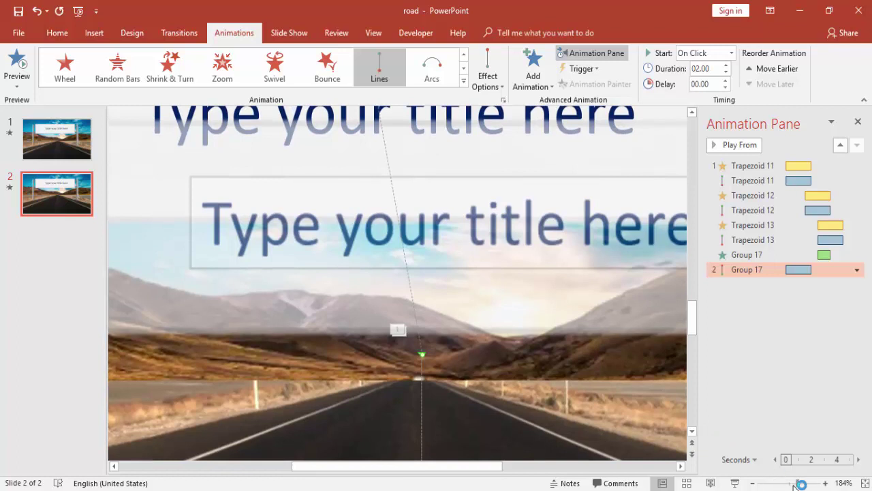
left_click_drag(797, 484, 783, 484)
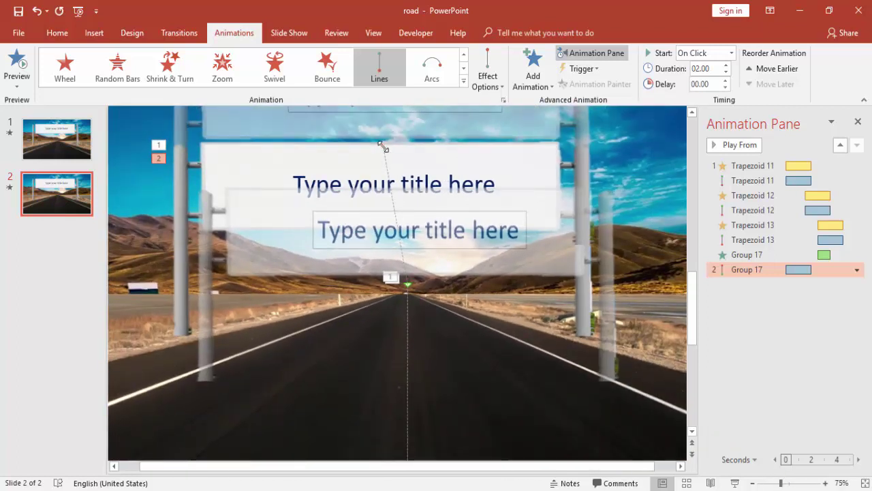
left_click_drag(382, 145, 382, 236)
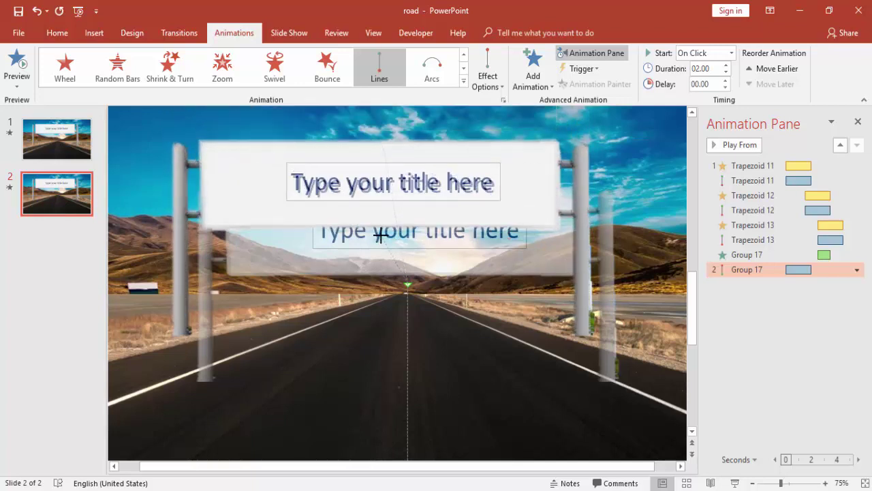
Set the Up path to start With Previous after 2.5 seconds, with smooth start and end at 0.
double_click(761, 270)
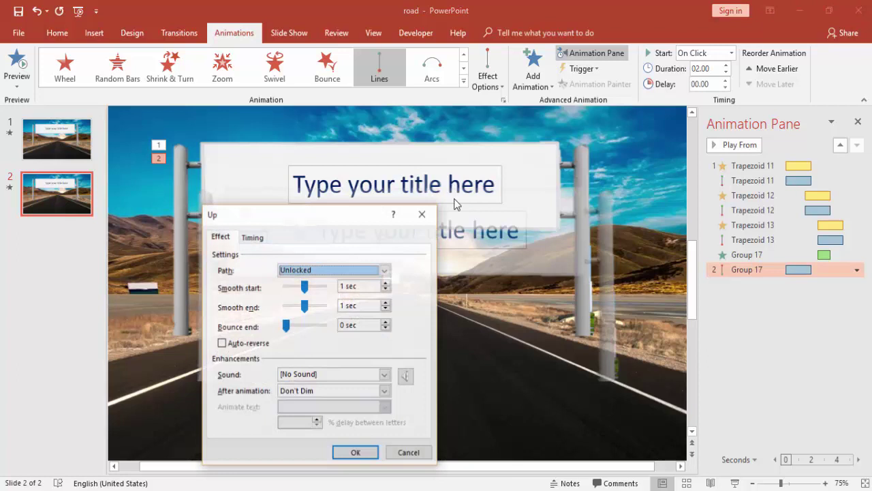
left_click(252, 236)
left_click(284, 258)
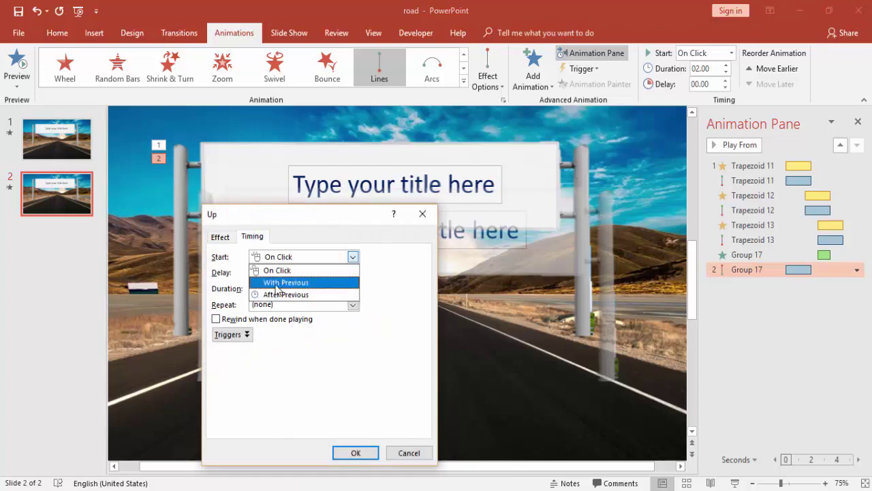
left_click(286, 282)
left_click(289, 271)
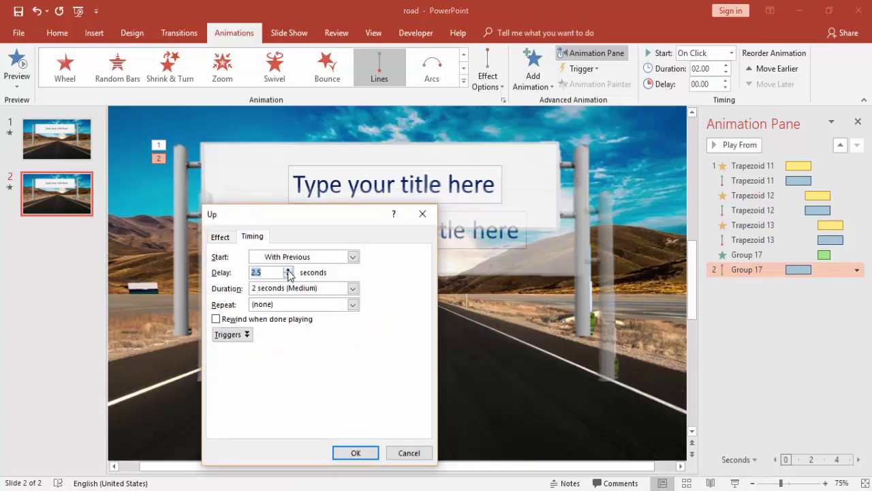
left_click(220, 237)
mouse_move(303, 289)
left_mouse_down()
mouse_move(269, 291)
mouse_move(267, 308)
left_mouse_up()
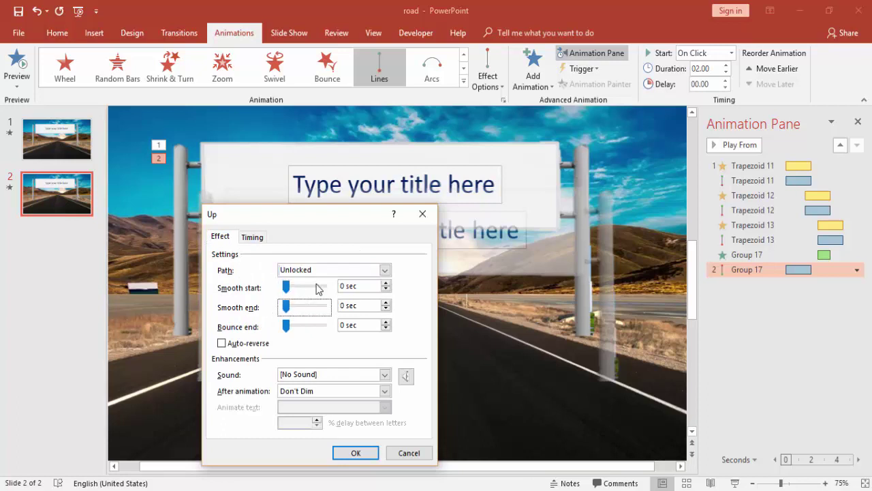
left_click(356, 453)
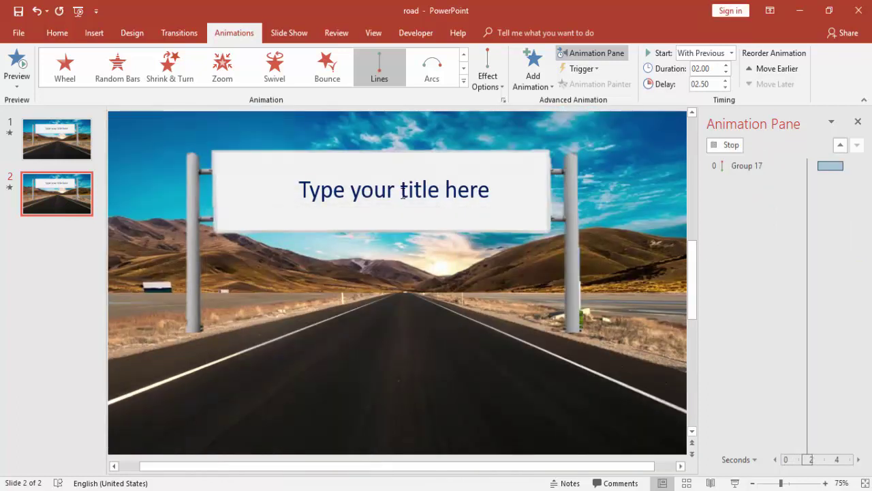